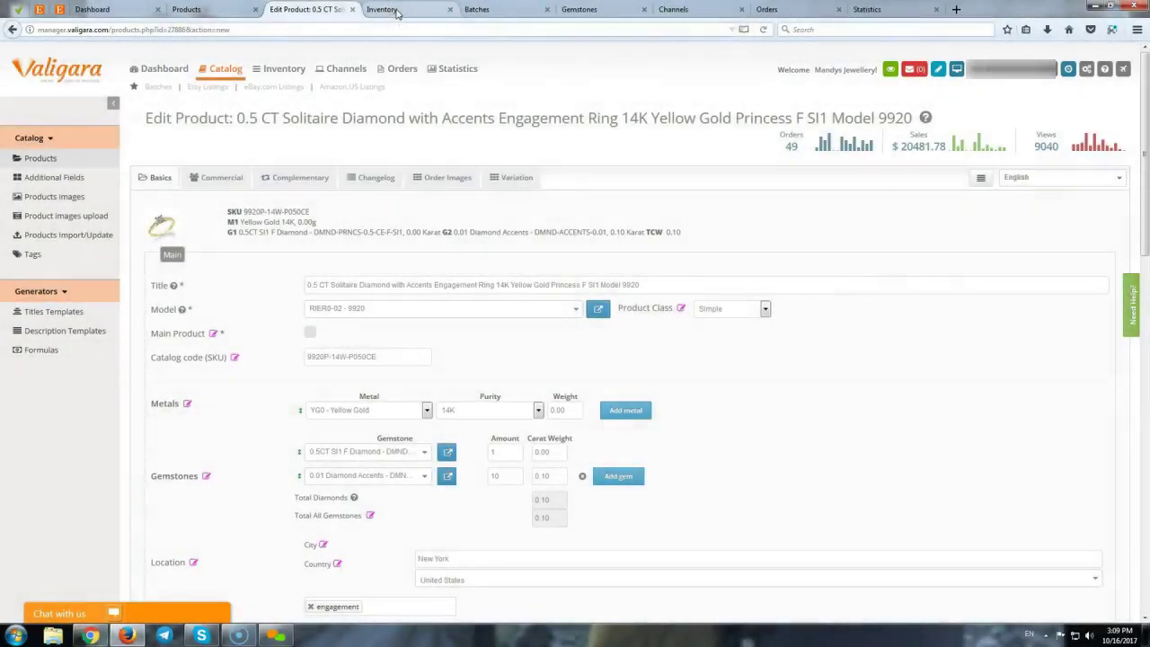
Step: Switch to the Valigara Inventory page listing 29,853 product stocks
left_click(396, 11)
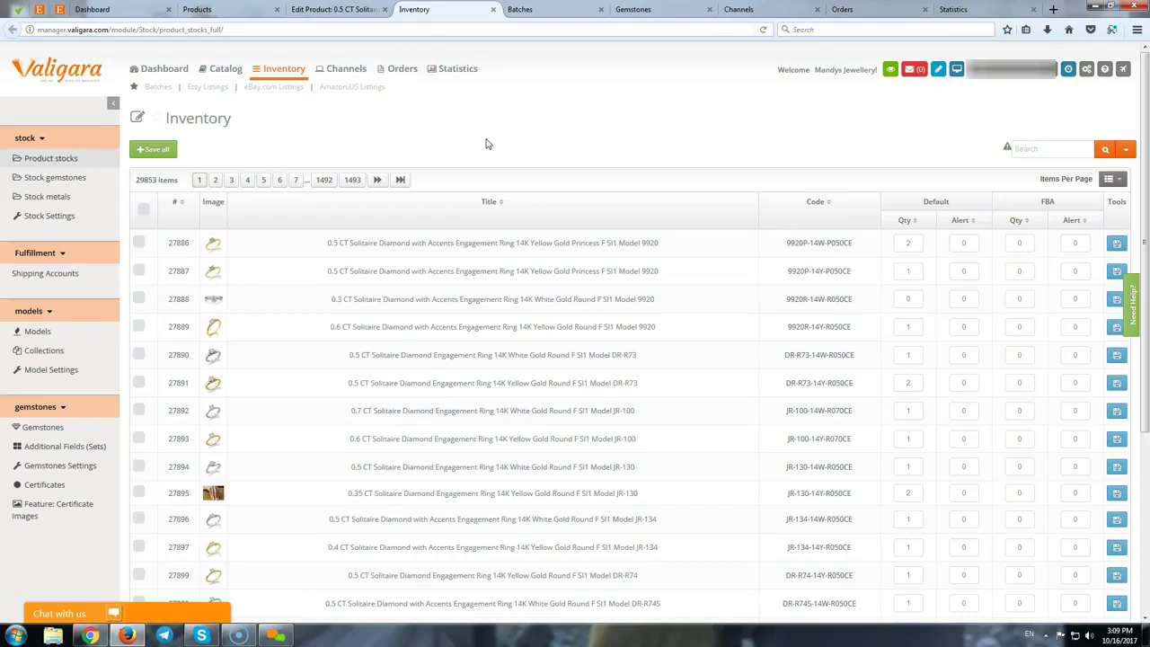
Step: Go to eBay in a new tab and search for 'diamond ring'
key("ctrl+t")
type("ebay")
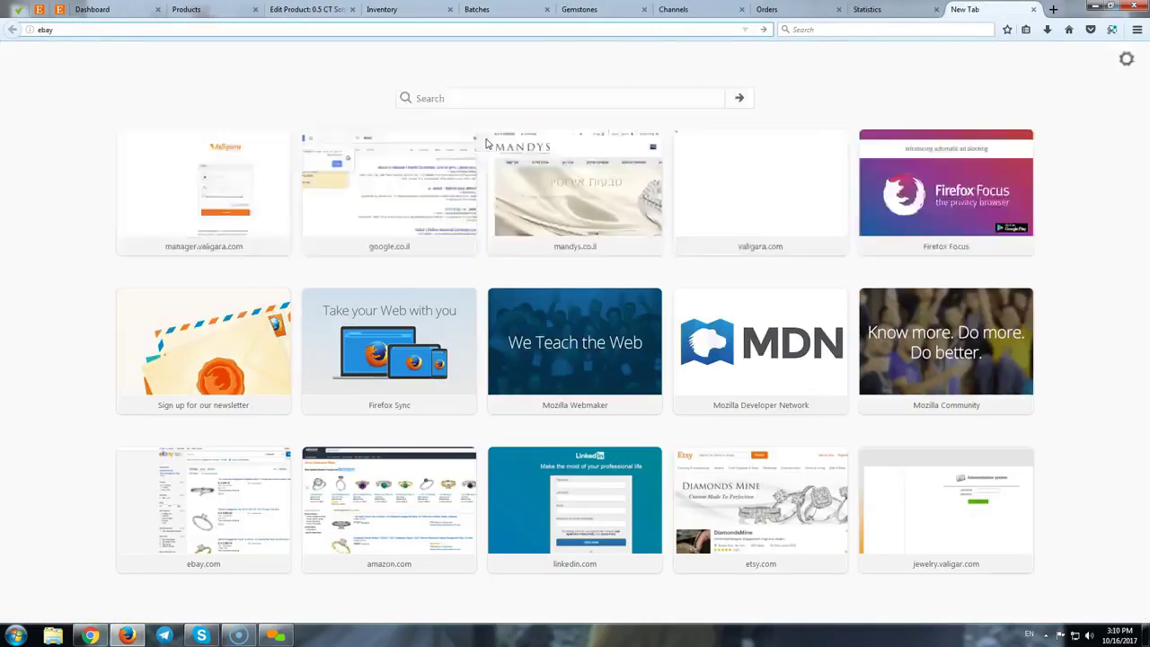
key("Return")
left_click(487, 153)
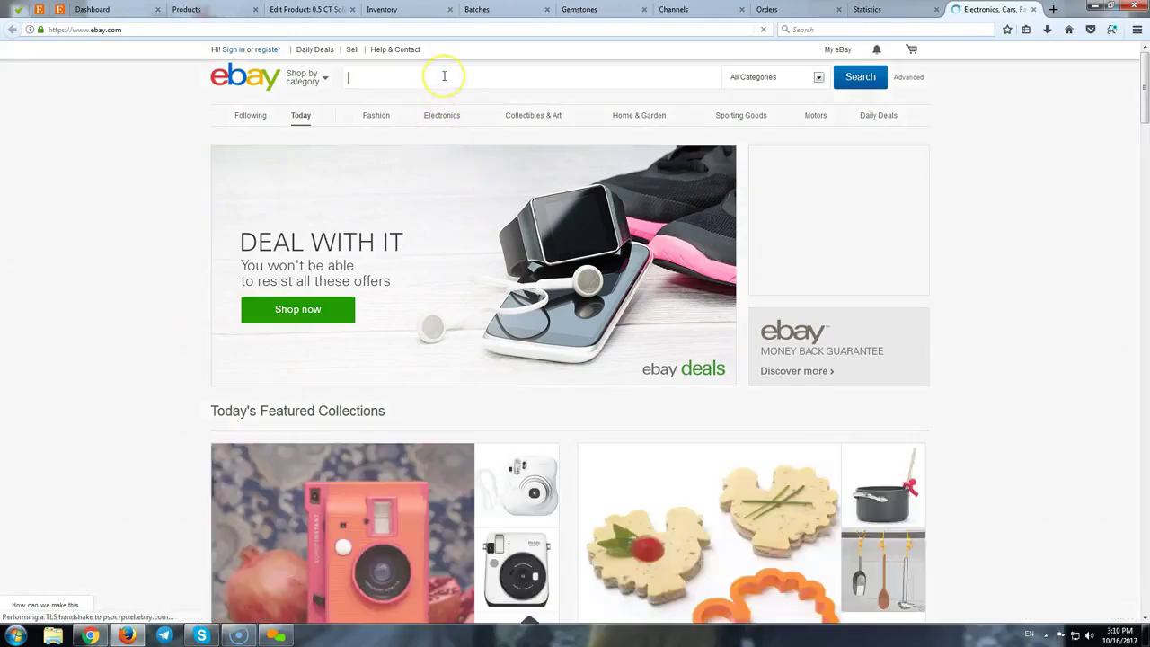
type("diamond")
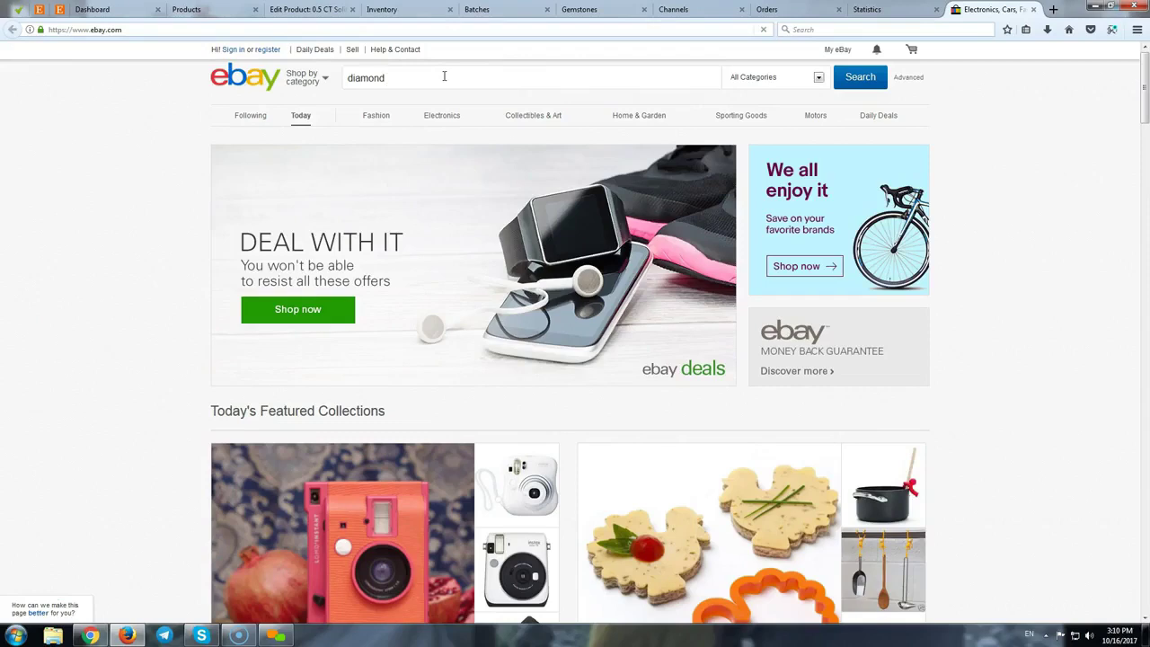
type(" ring")
key("Return")
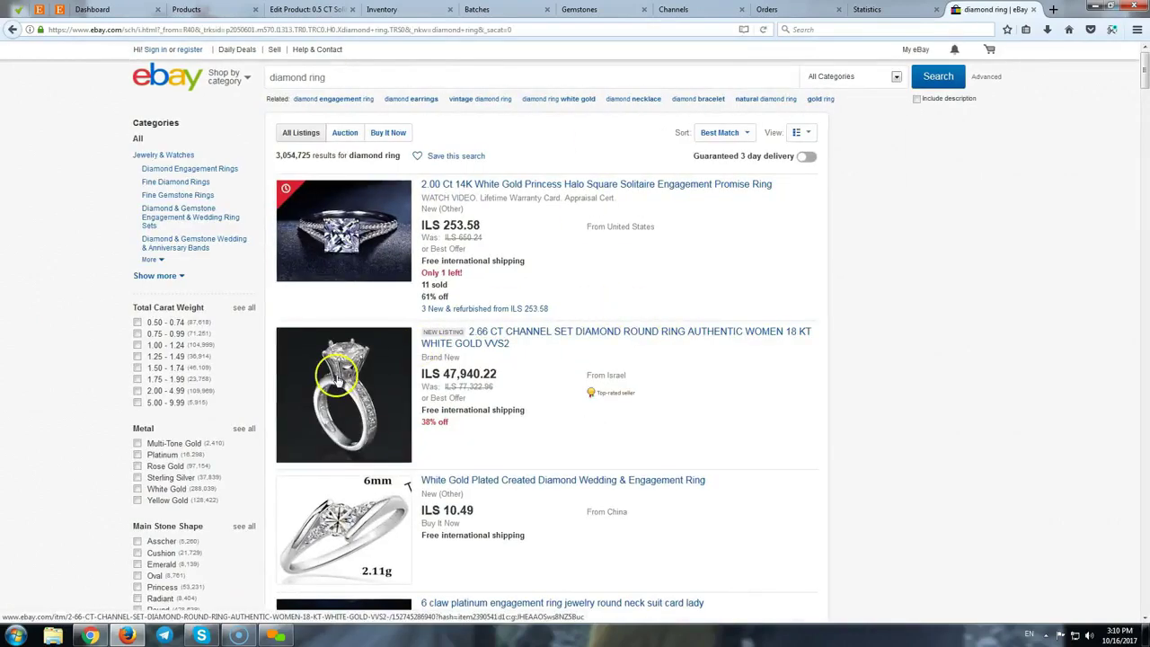
Step: Open the 2.66 CT channel set diamond ring listing and view its fourth and fifth photos
left_click(338, 382)
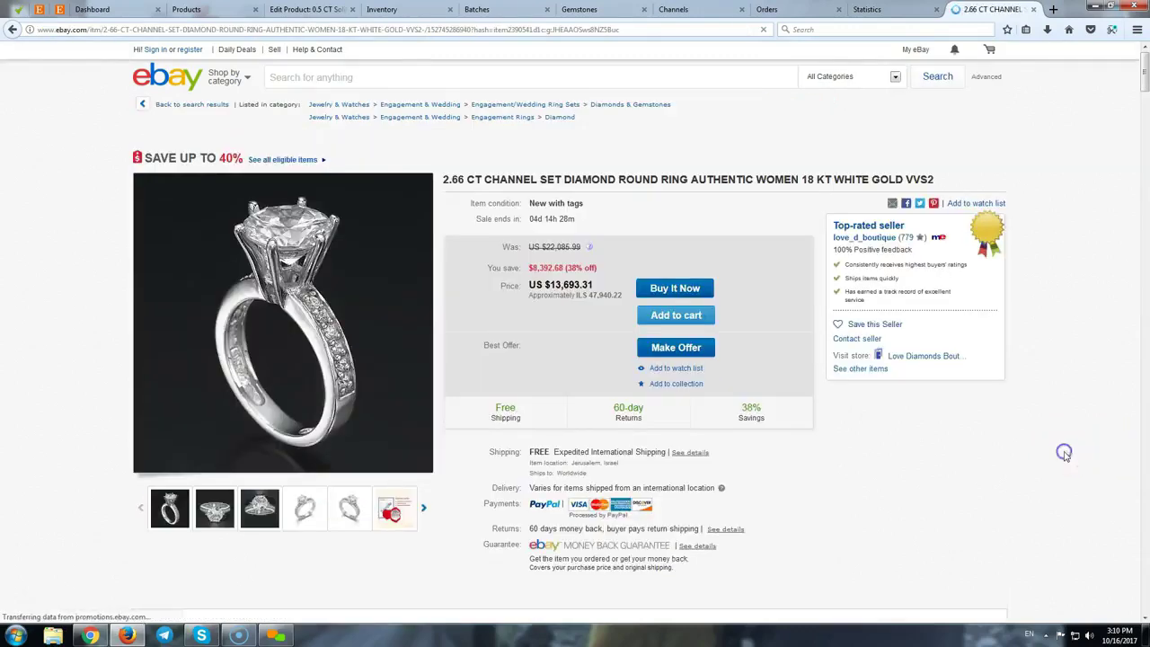
scroll(247, 328, "down", 1)
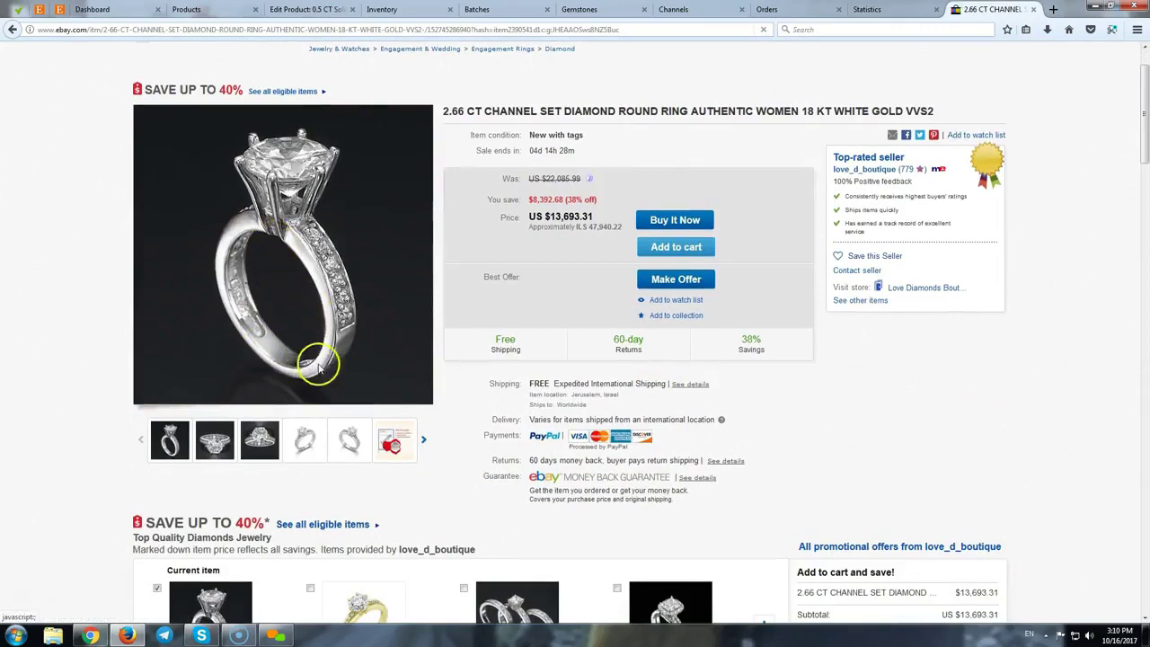
left_click(305, 439)
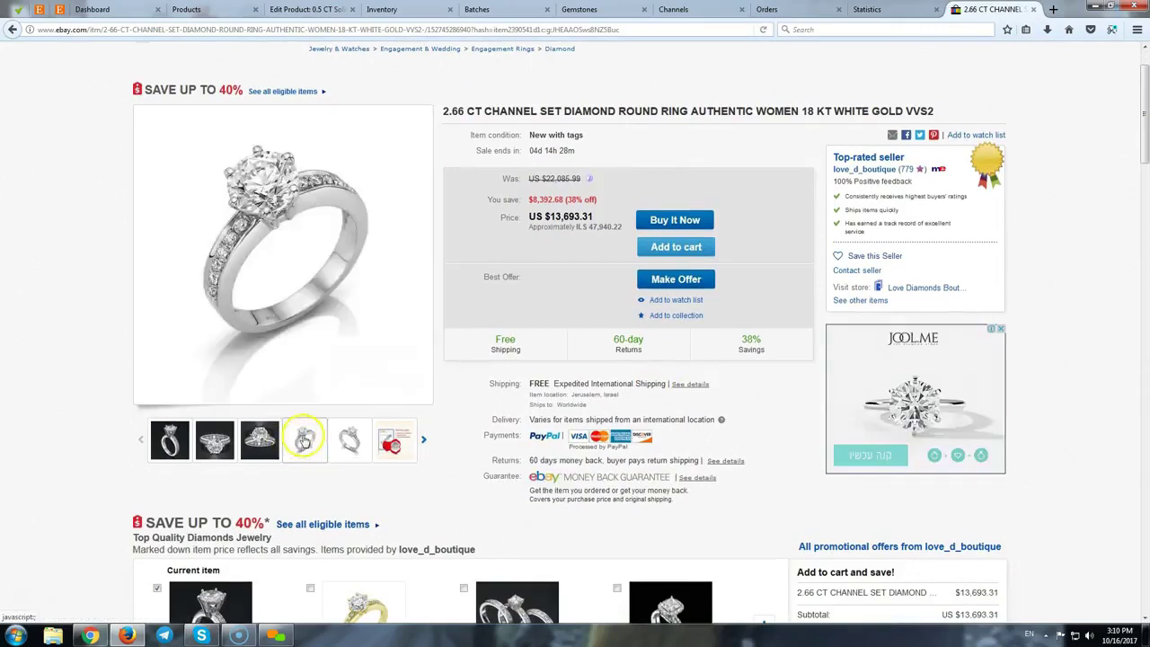
left_click(349, 440)
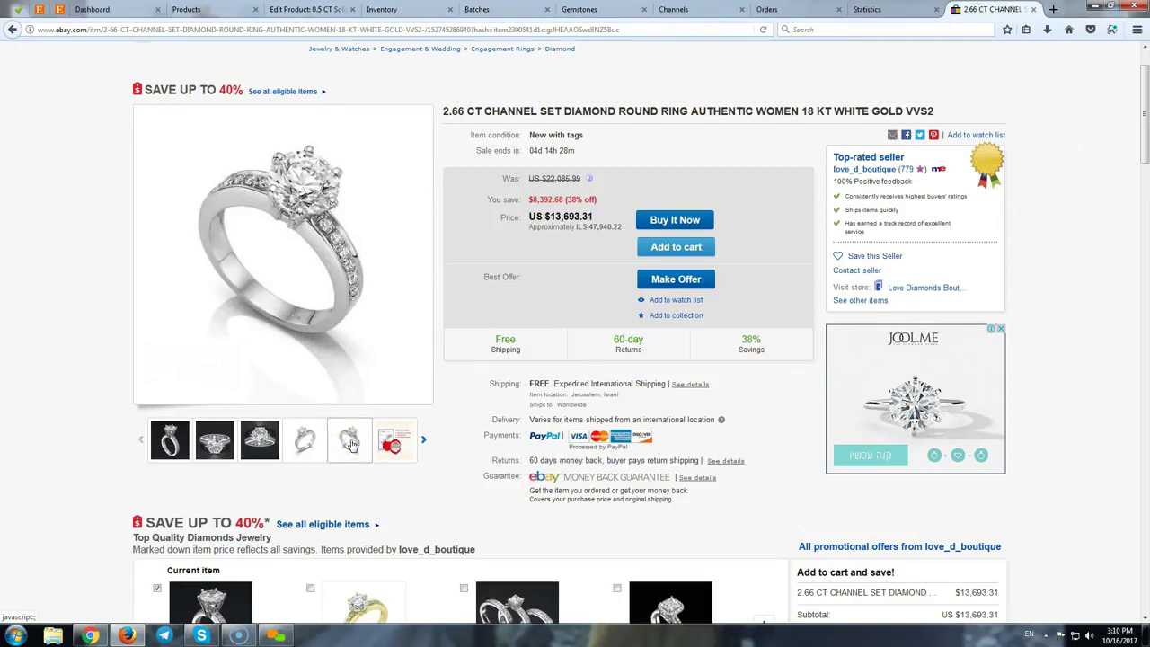
Step: Look through the ring's gallery photos in order from first to fifth
left_click(170, 440)
left_click(214, 440)
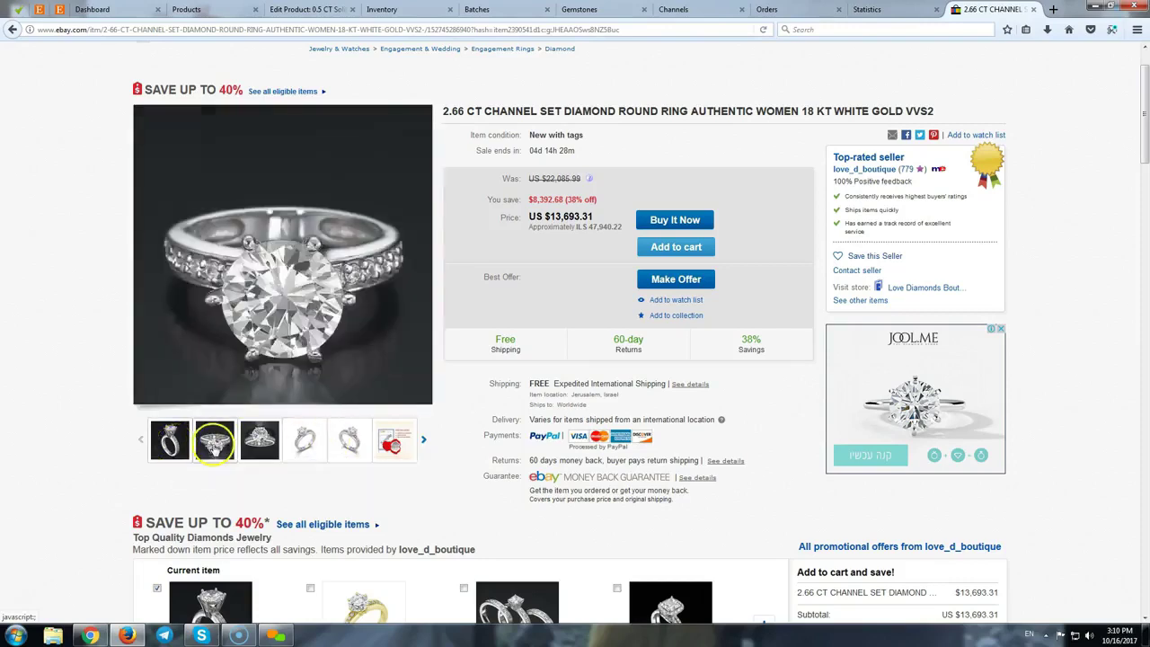
left_click(260, 440)
left_click(304, 440)
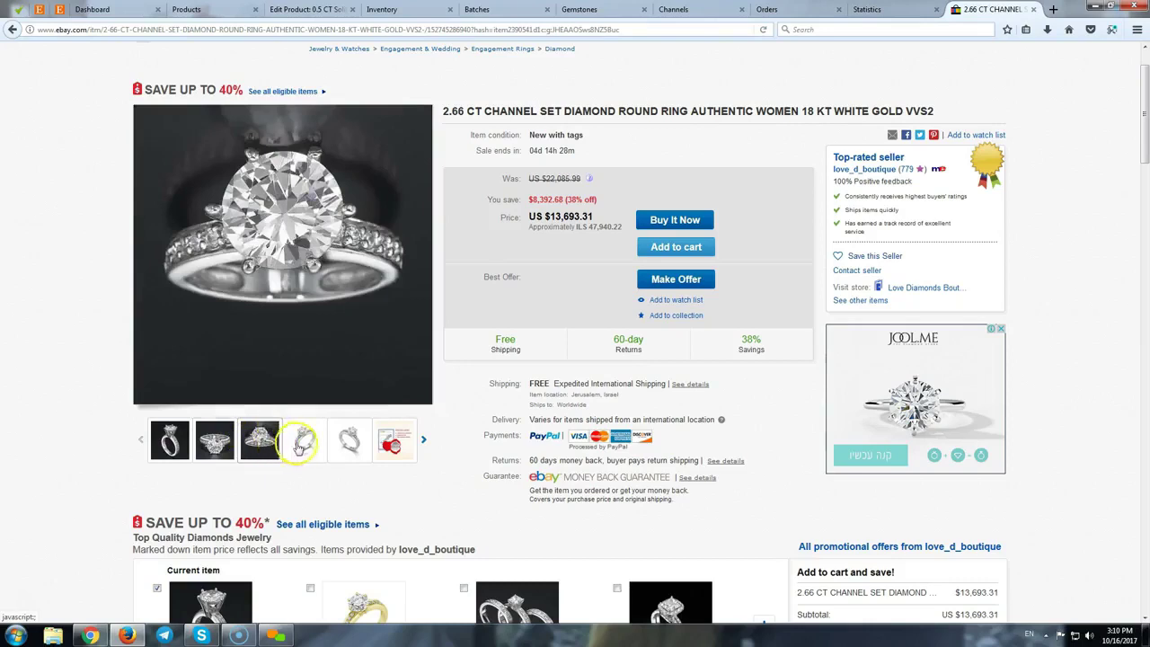
left_click(349, 440)
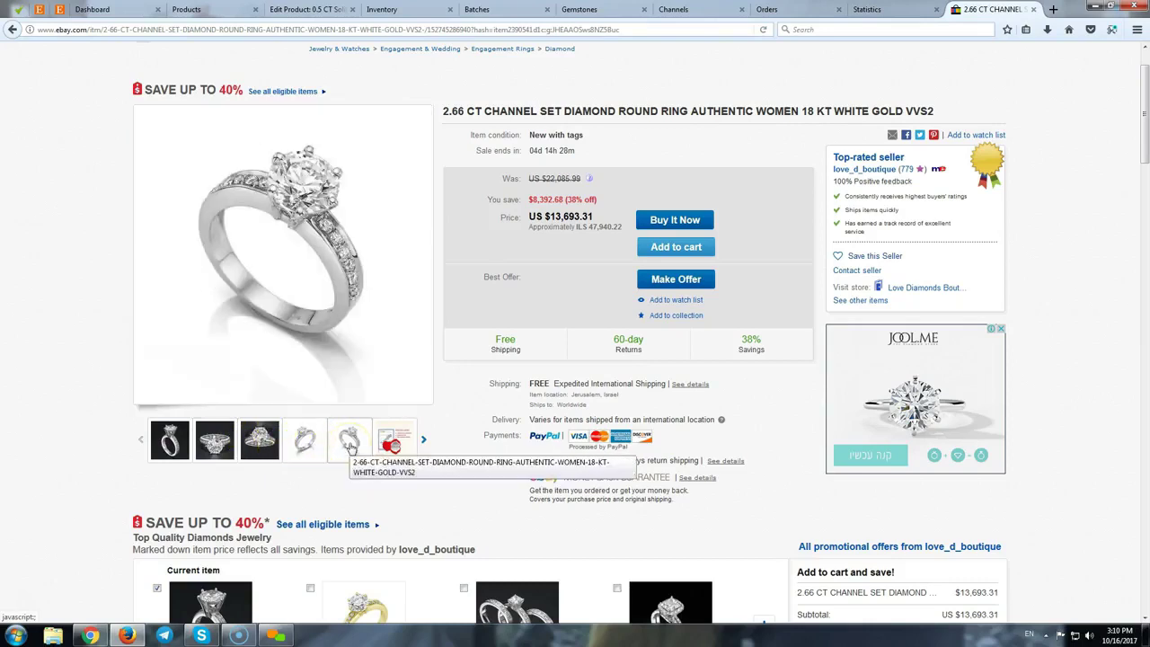
Step: Tick the yellow gold ring in the 'Save up to 40%' bundle, making the subtotal US $17,928.52
scroll(345, 495, "down", 1)
scroll(345, 495, "down", 5)
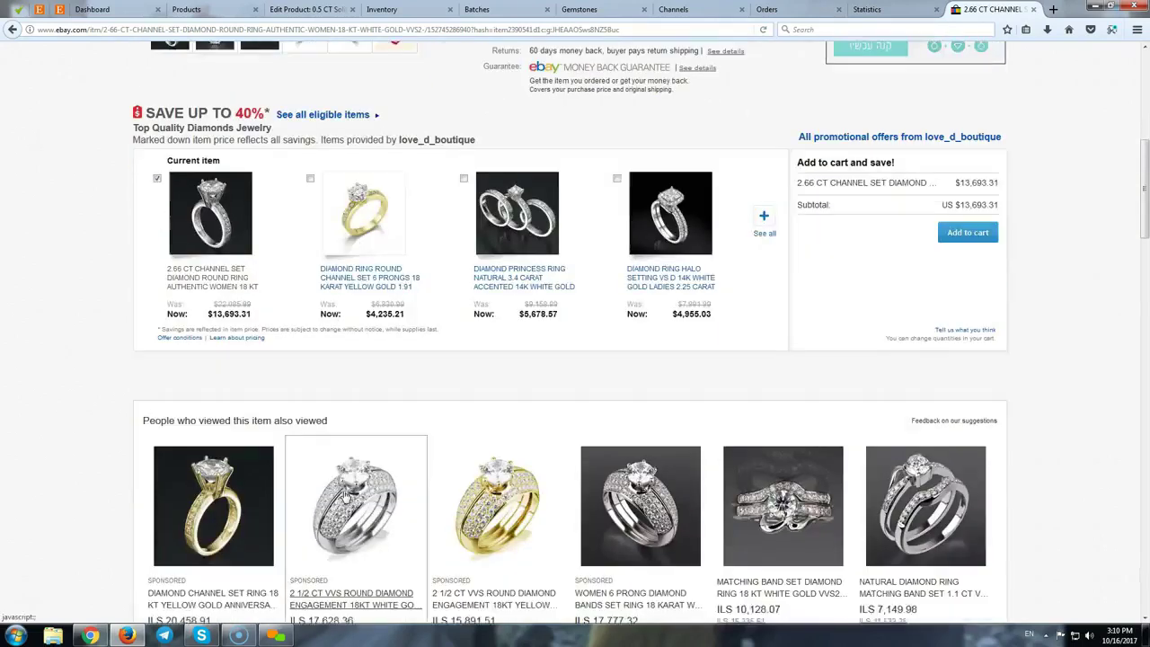
scroll(341, 457, "up", 1)
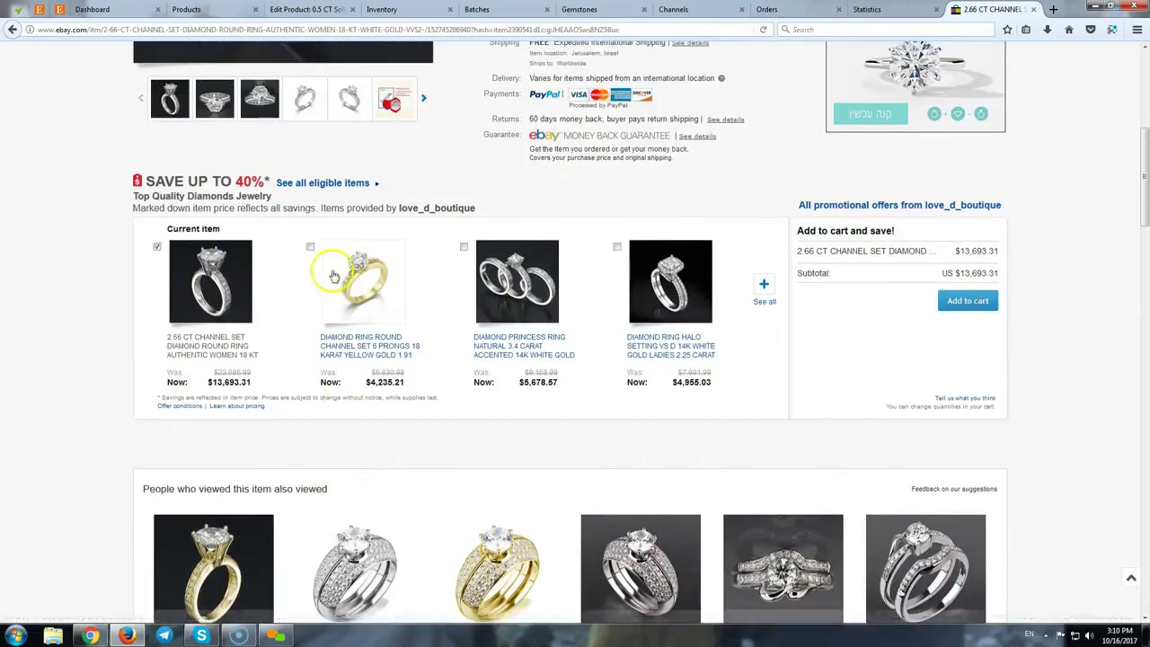
left_click(364, 302)
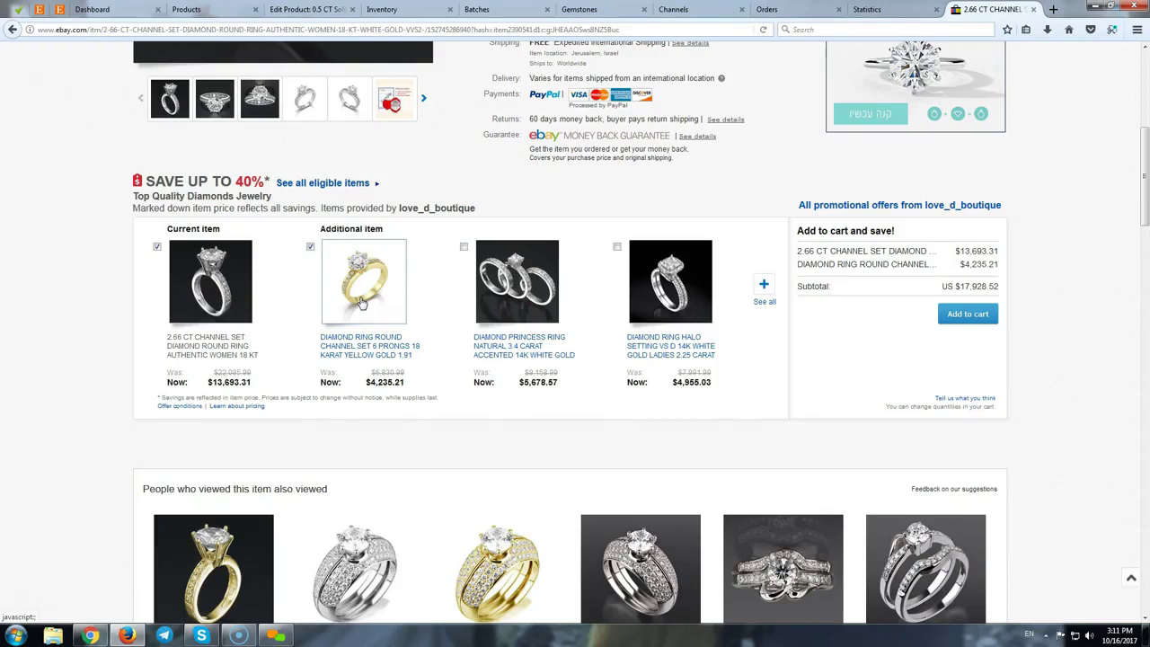
scroll(362, 304, "up", 4)
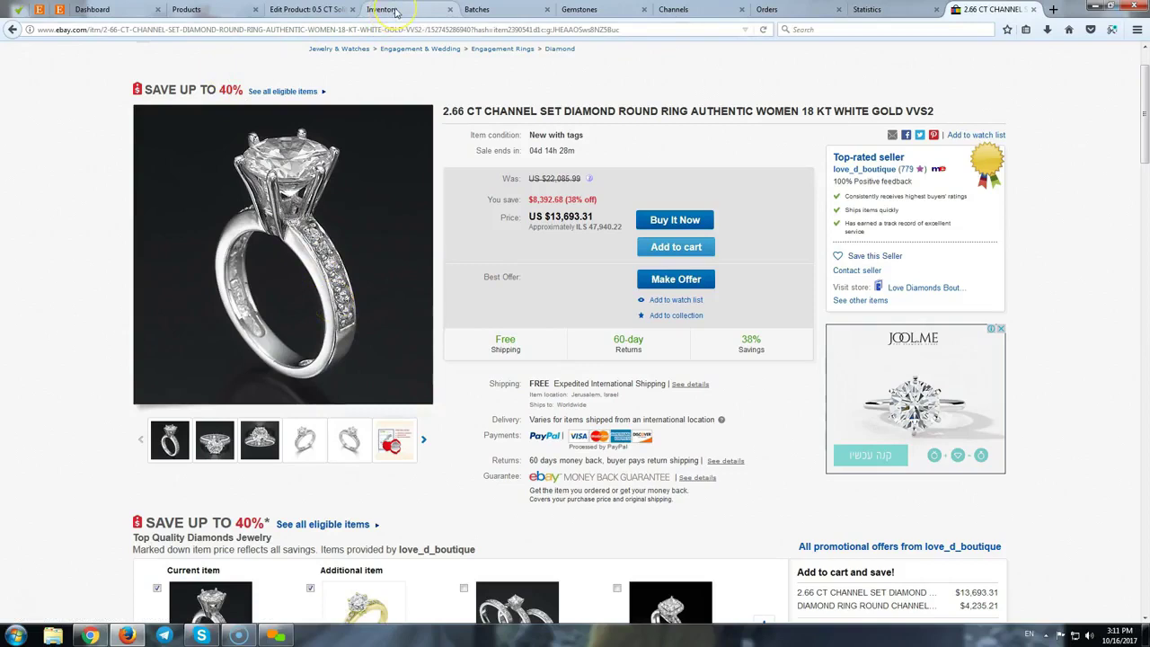
Step: Back in Valigara Inventory, close Batches, open Models in a new tab, and view it
left_click(395, 11)
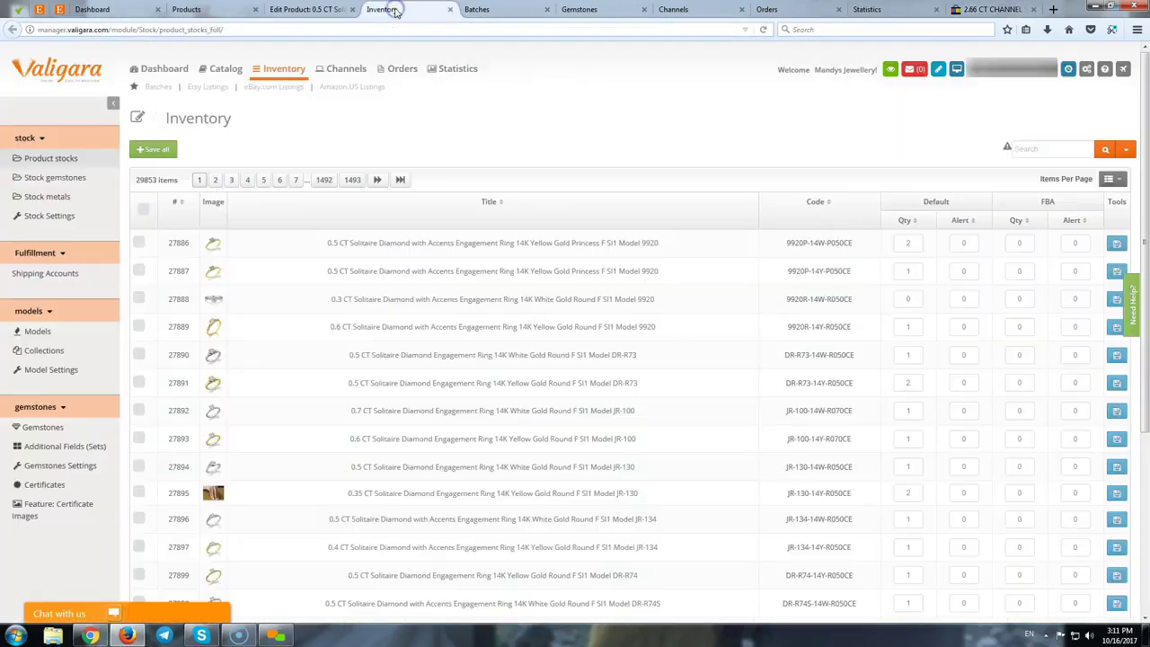
middle_click(507, 9)
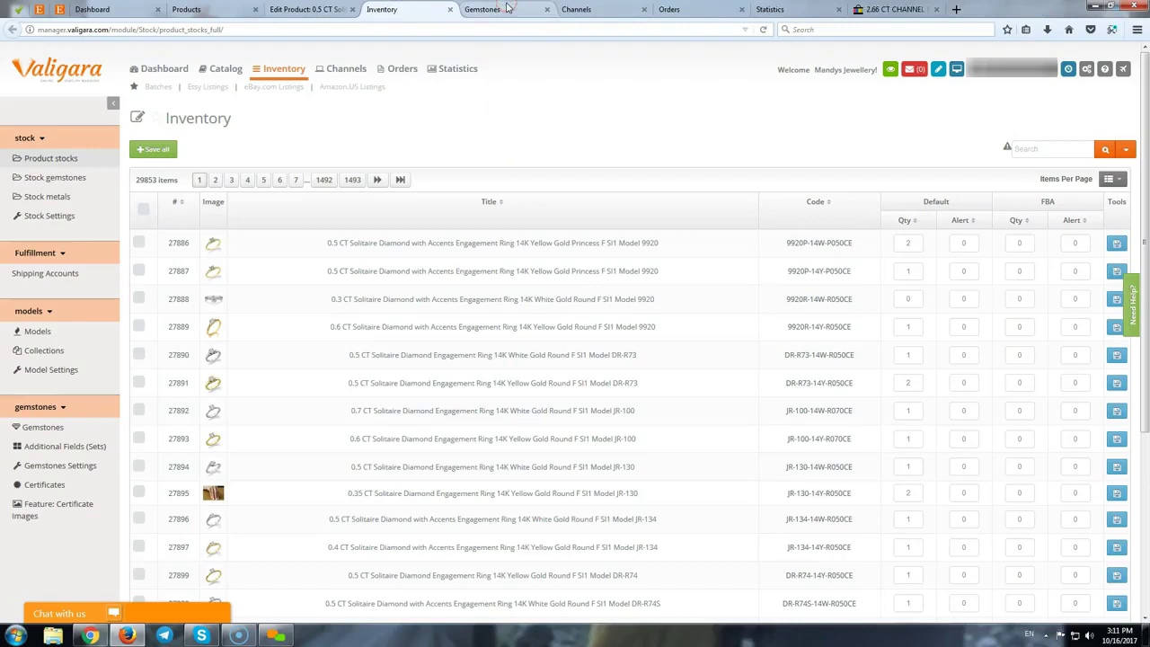
middle_click(40, 330)
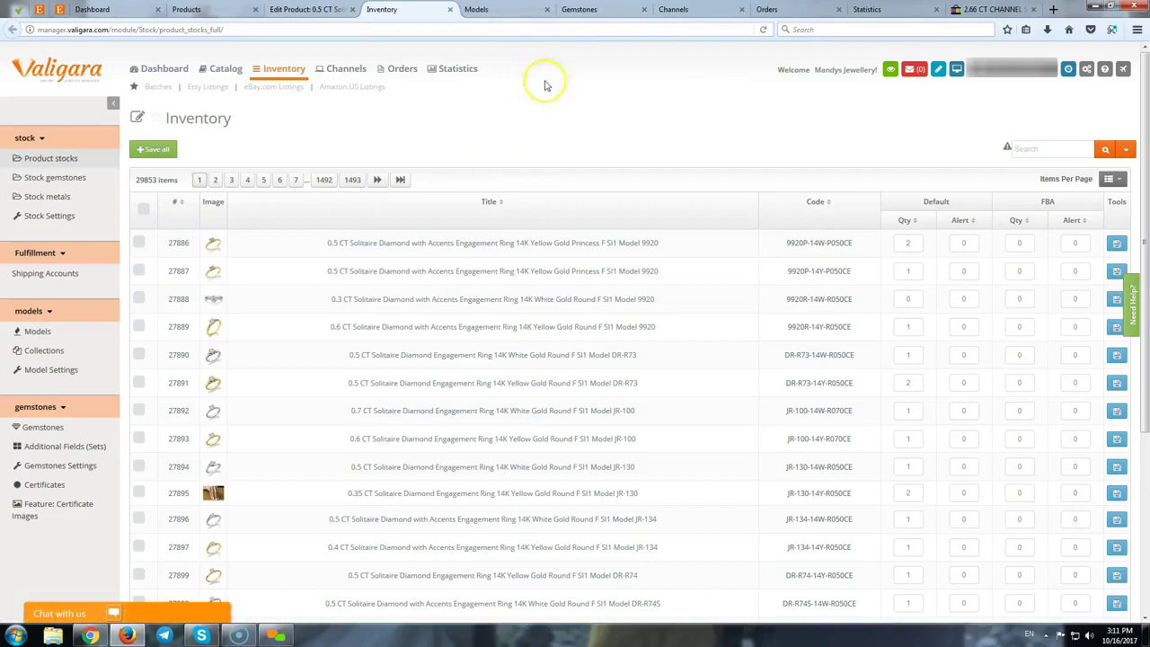
left_click(585, 10)
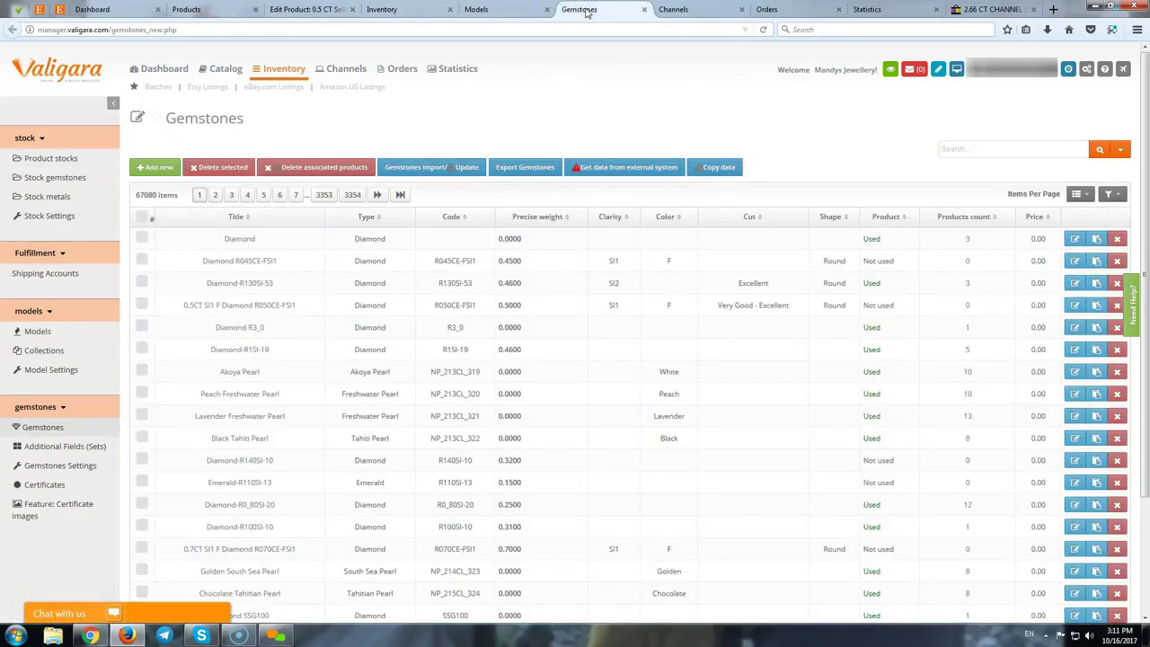
left_click(473, 9)
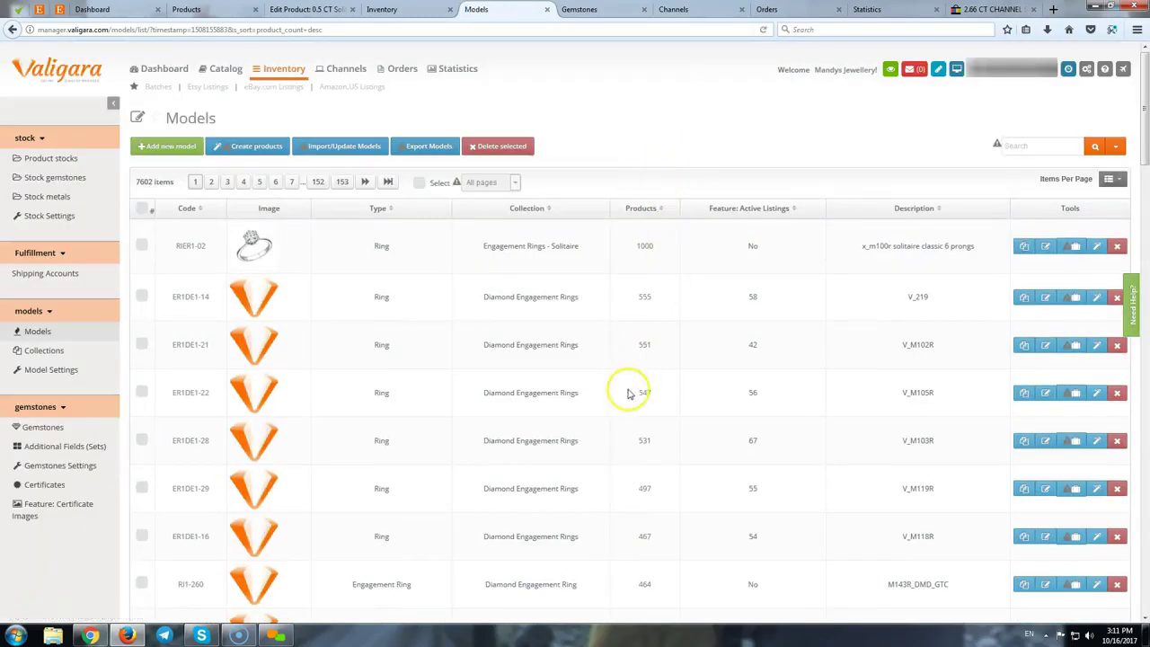
Step: Select RIER1-02's 1000 product count and order Models by Products, highest first
double_click(640, 246)
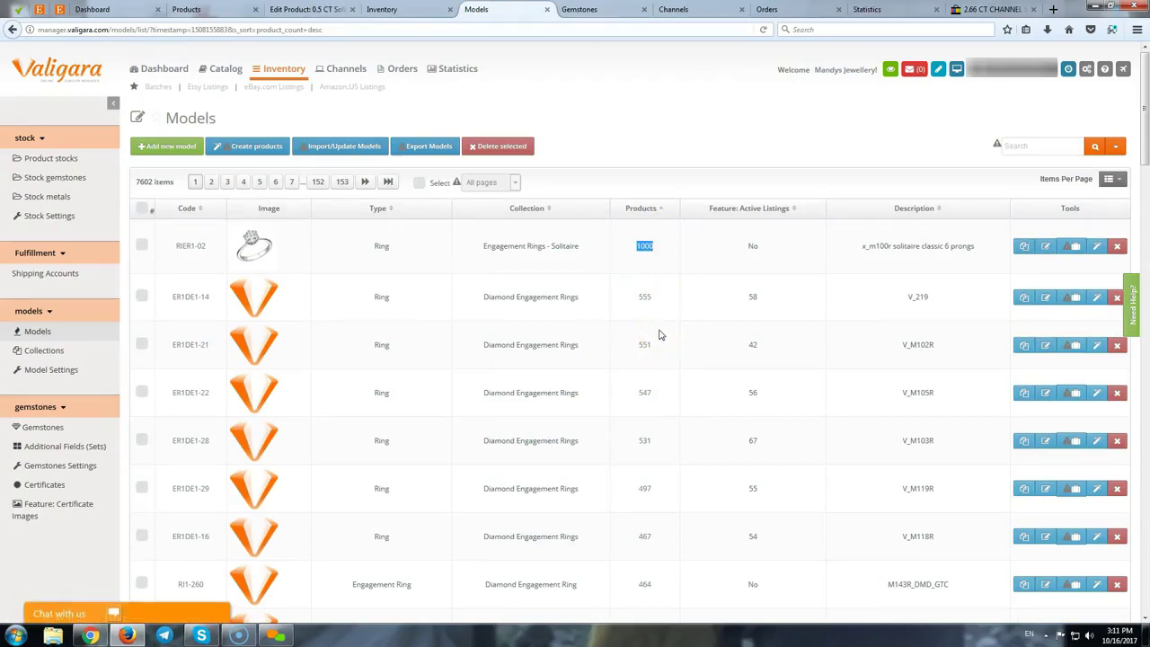
left_click(659, 334)
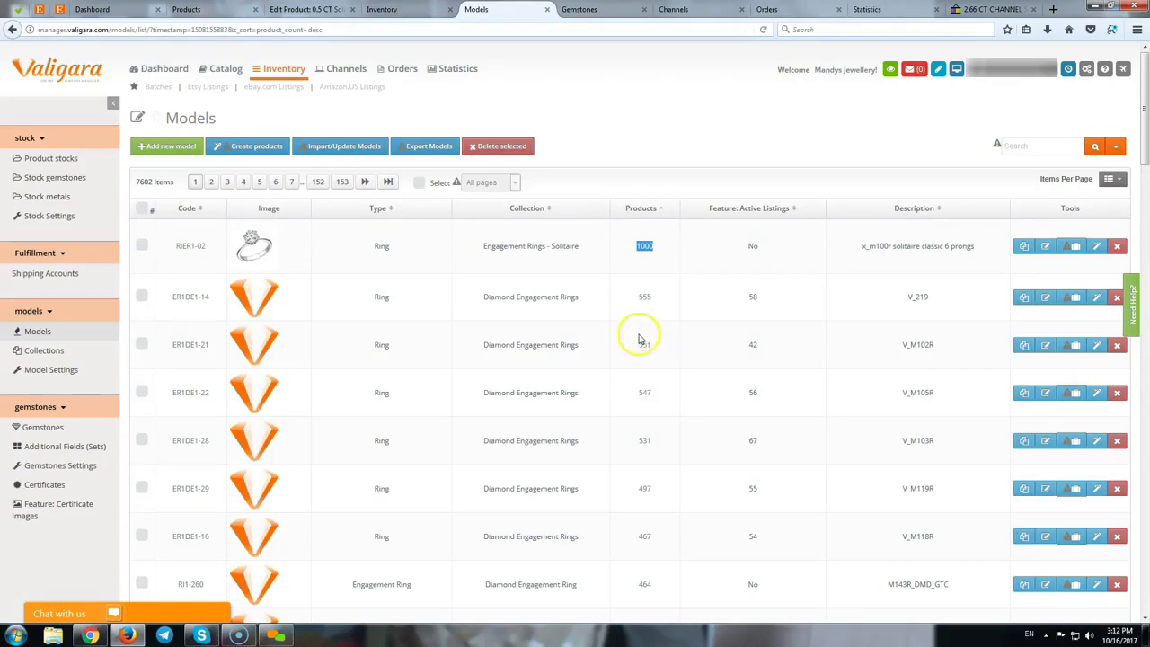
scroll(642, 405, "down", 5)
scroll(636, 457, "down", 3)
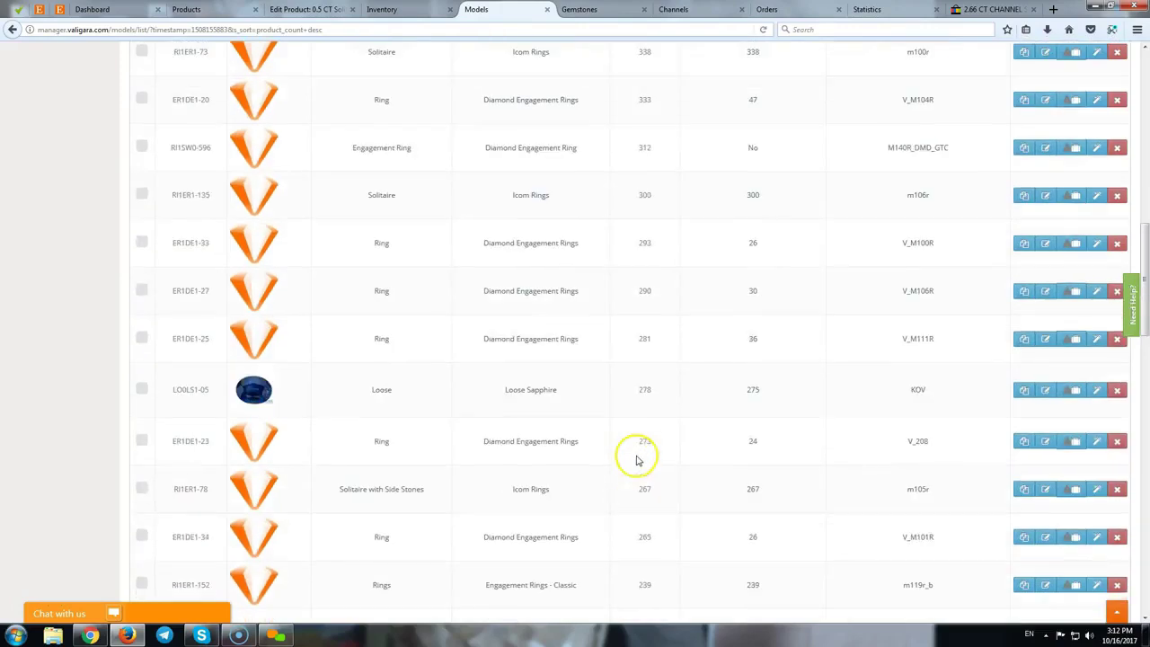
scroll(626, 457, "down", 5)
scroll(626, 468, "down", 2)
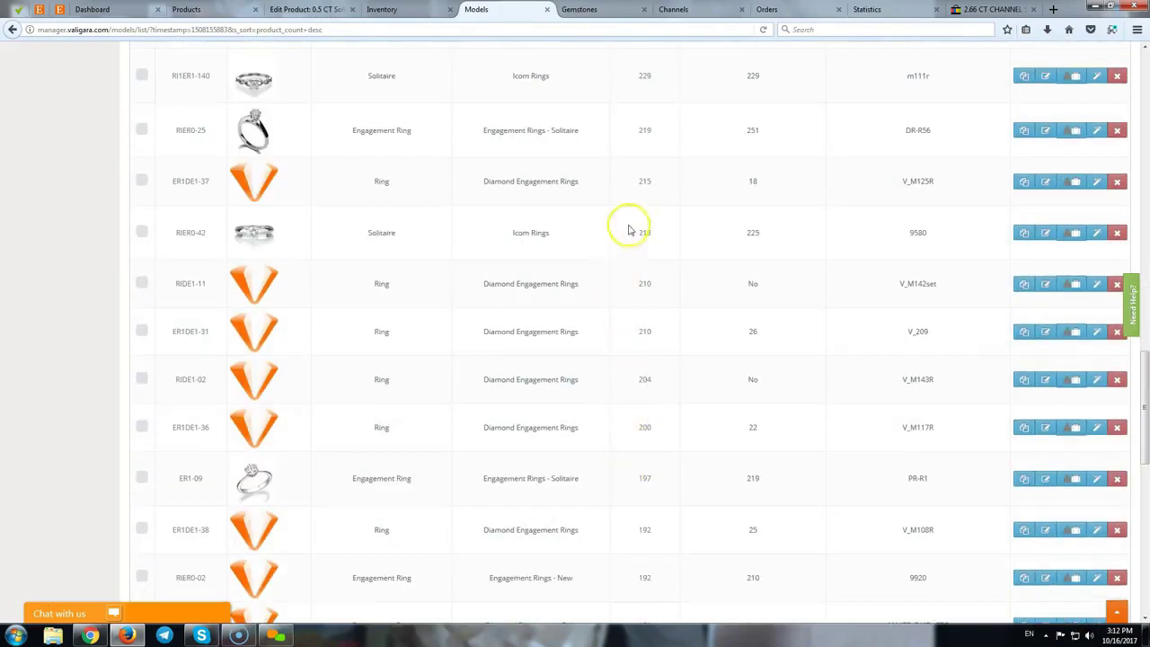
left_click_drag(636, 77, 677, 81)
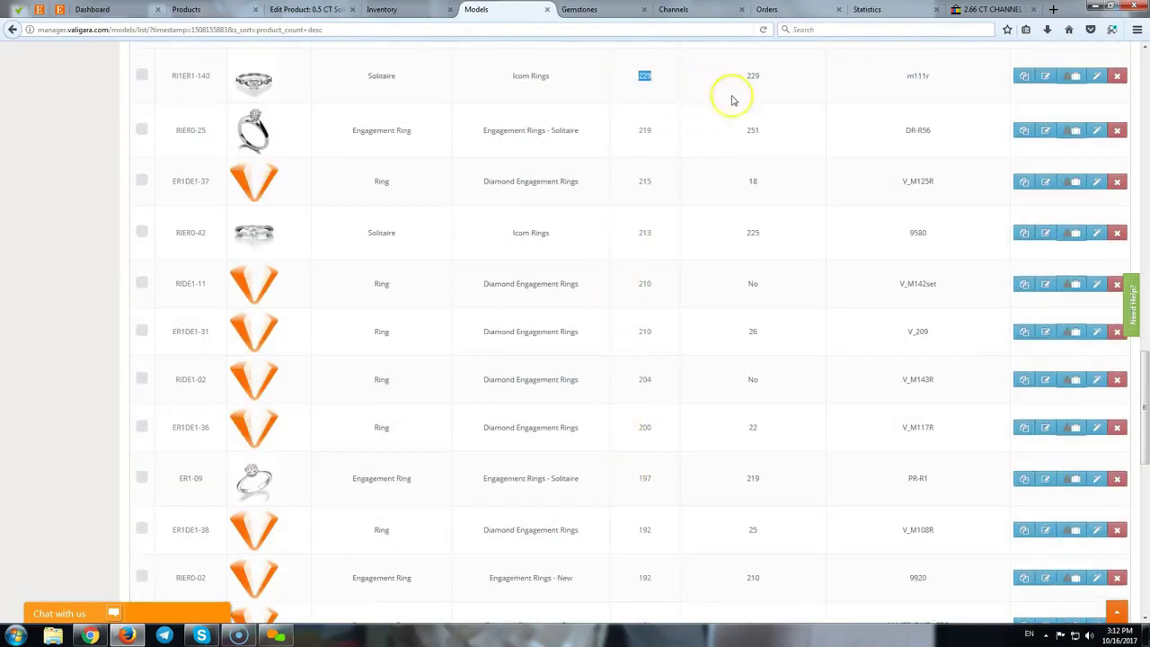
left_click_drag(662, 136, 637, 131)
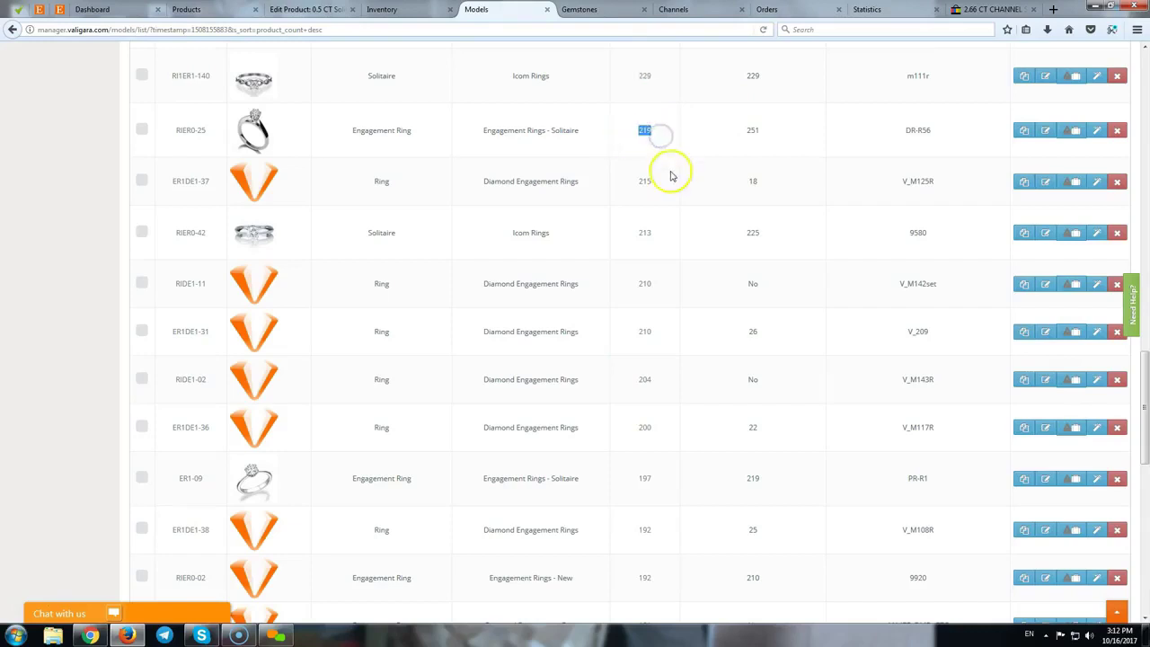
double_click(679, 245)
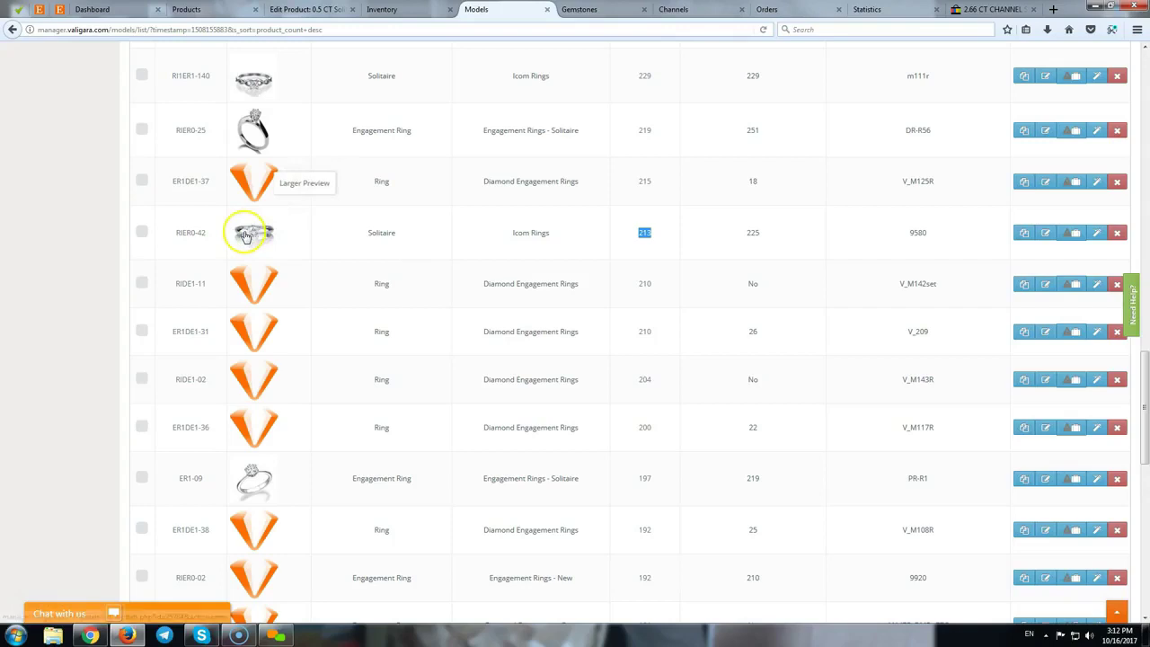
mouse_move(254, 236)
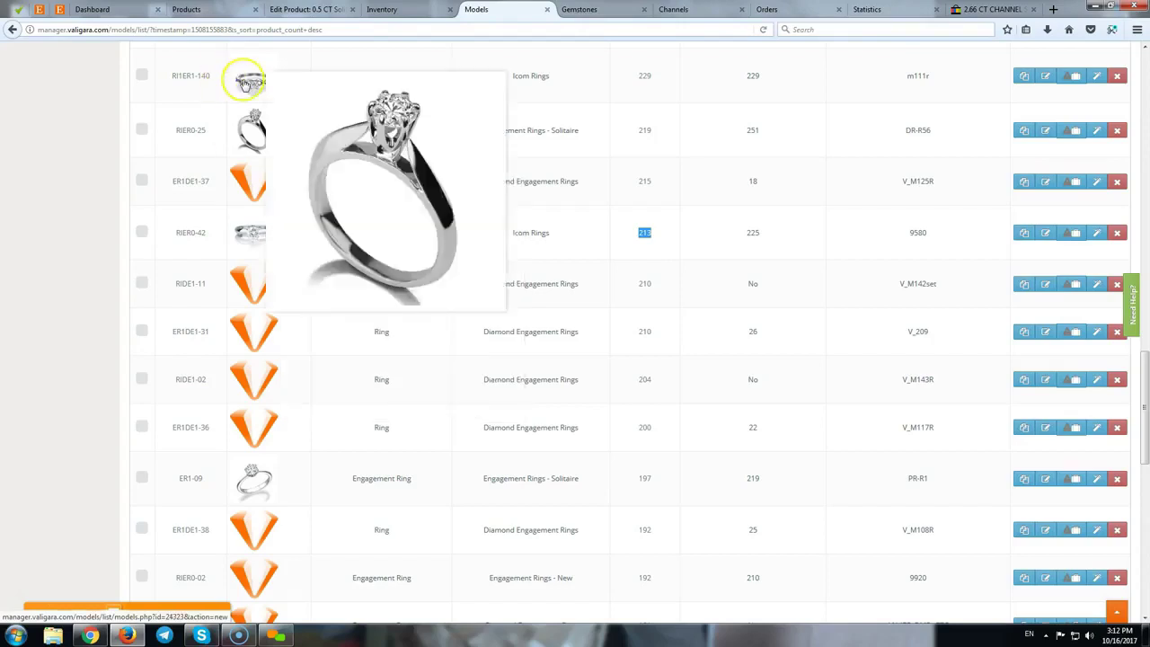
mouse_move(252, 85)
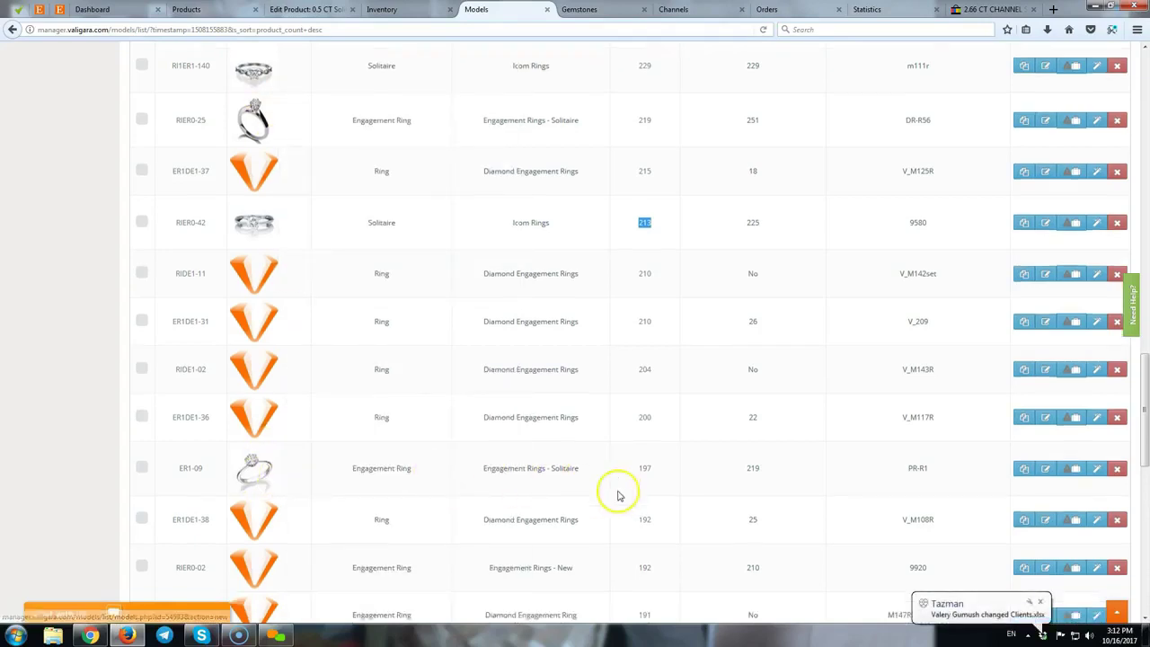
scroll(593, 496, "down", 5)
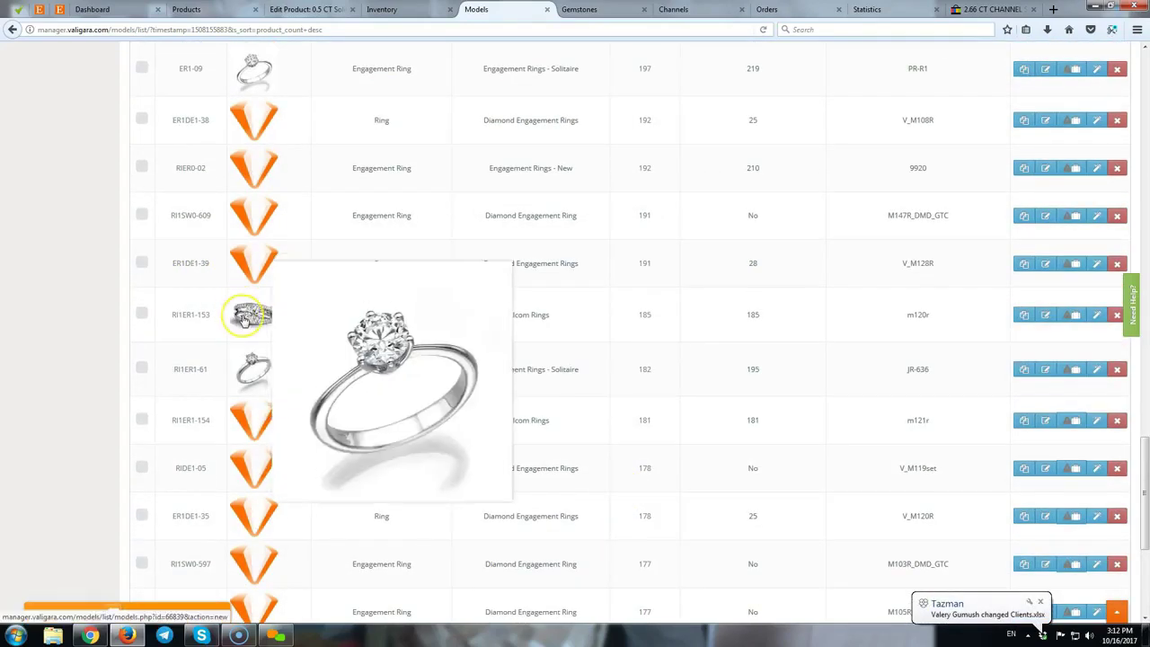
mouse_move(243, 319)
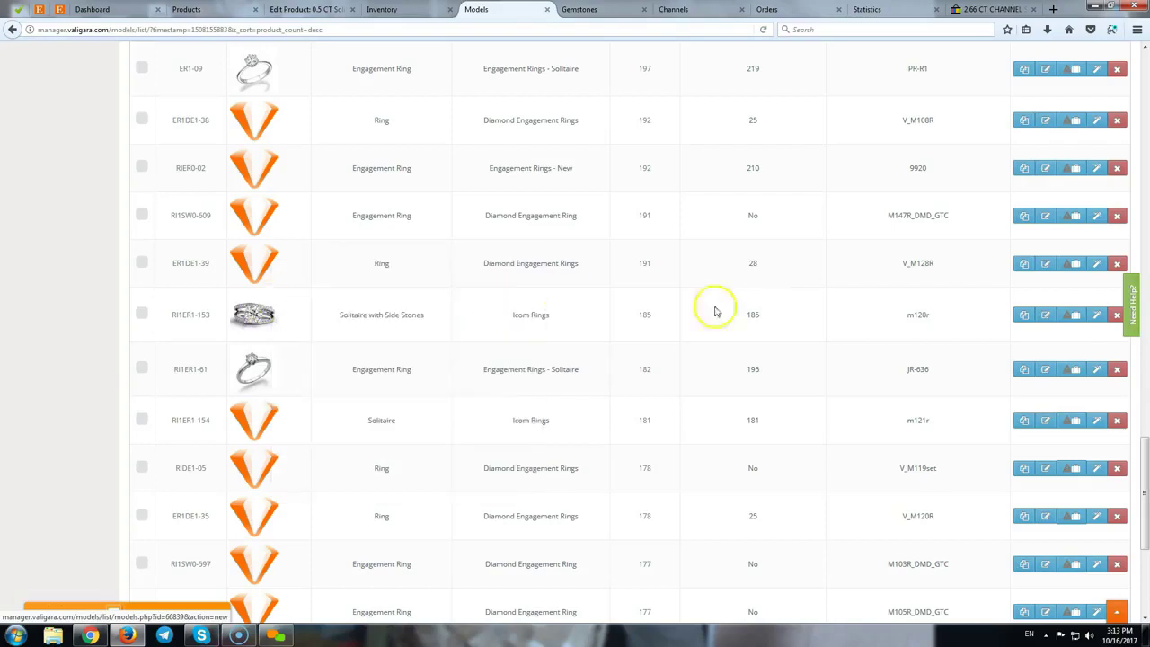
double_click(643, 314)
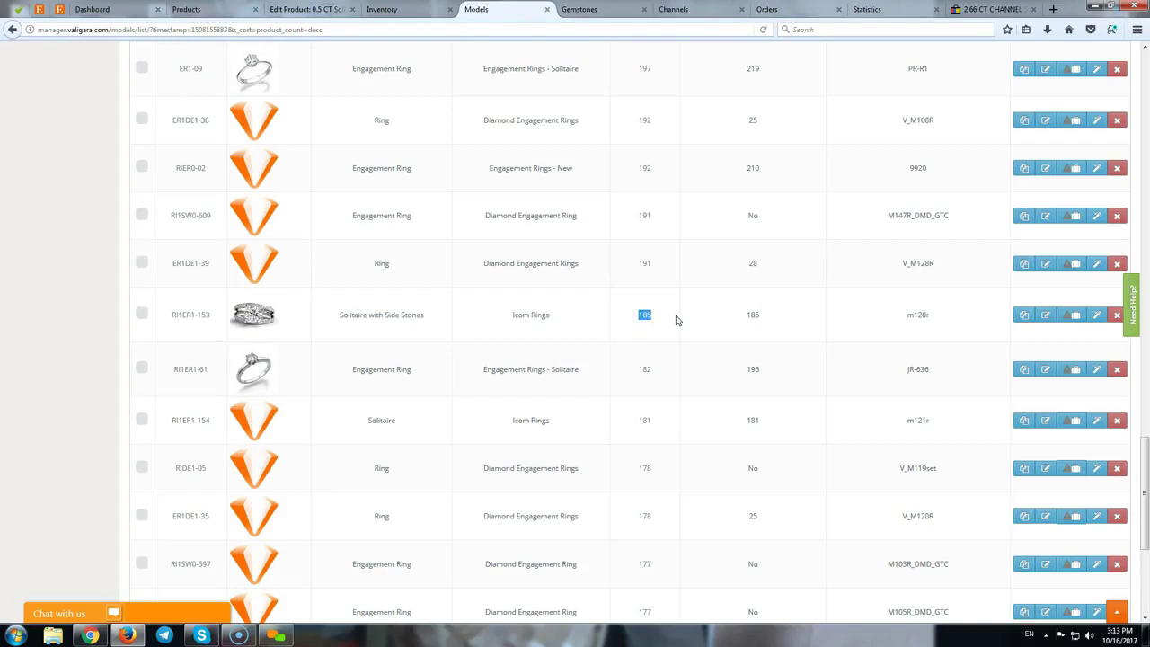
right_click(675, 316)
scroll(629, 287, "up", 5)
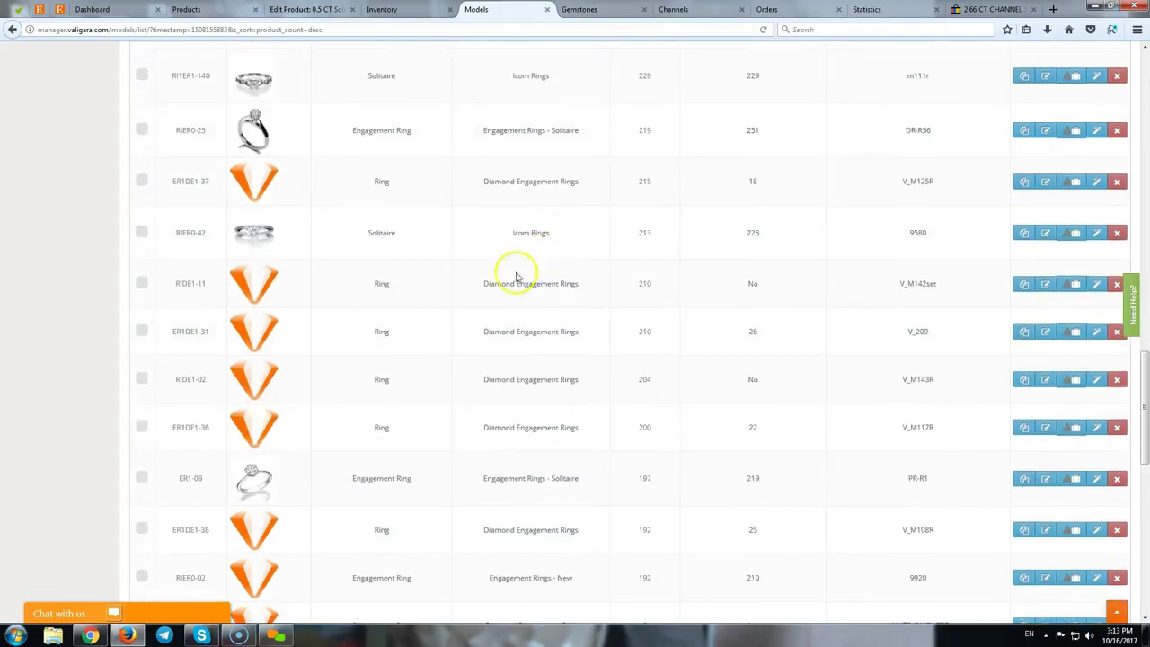
scroll(515, 276, "up", 5)
Step: Go to the Gemstones list and expand its empty advanced search form
left_click(582, 9)
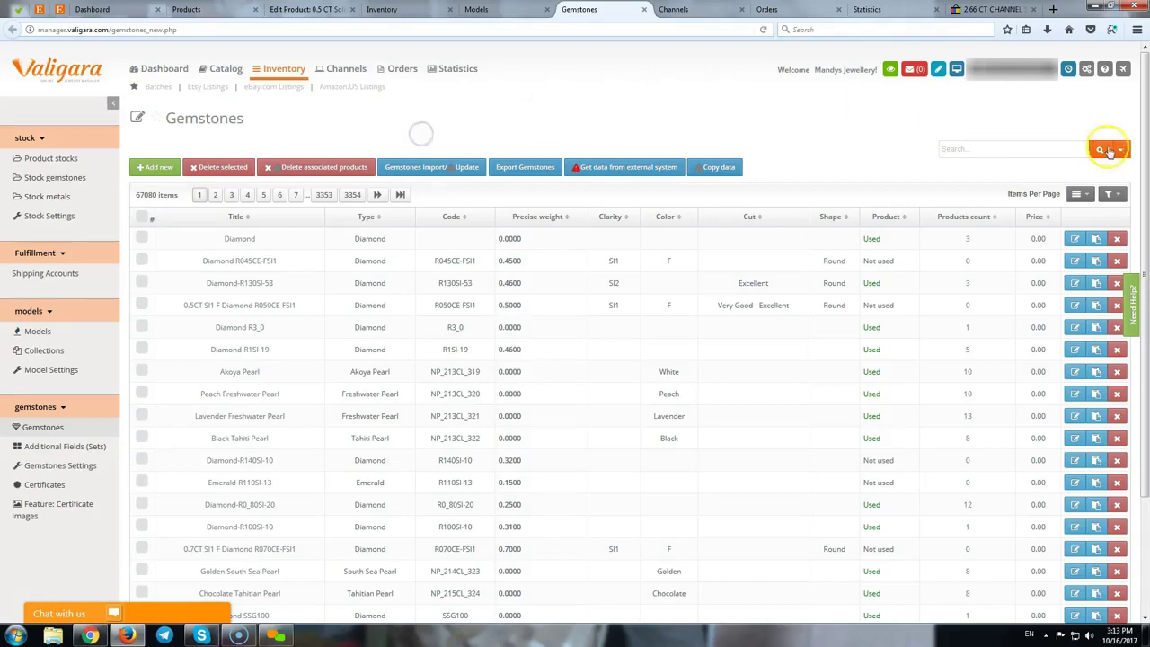
left_click(1122, 153)
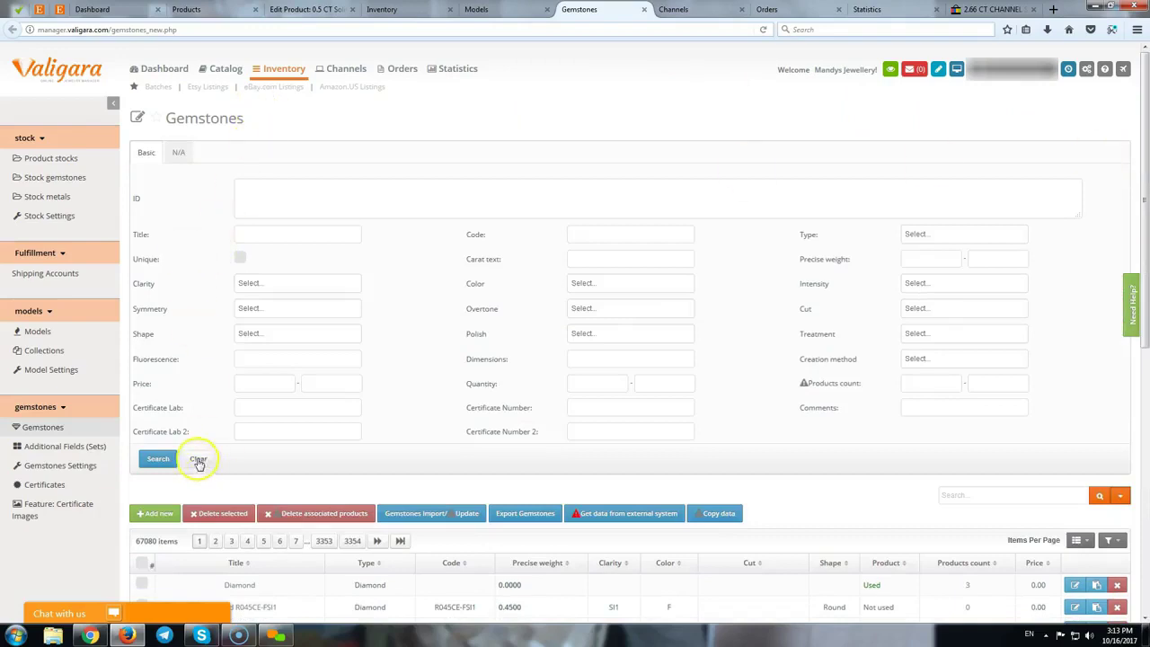
Step: Clear the advanced search fields and reload the plain Gemstones list of 67,080 items
left_click(282, 234)
left_click(299, 299)
left_click(626, 331)
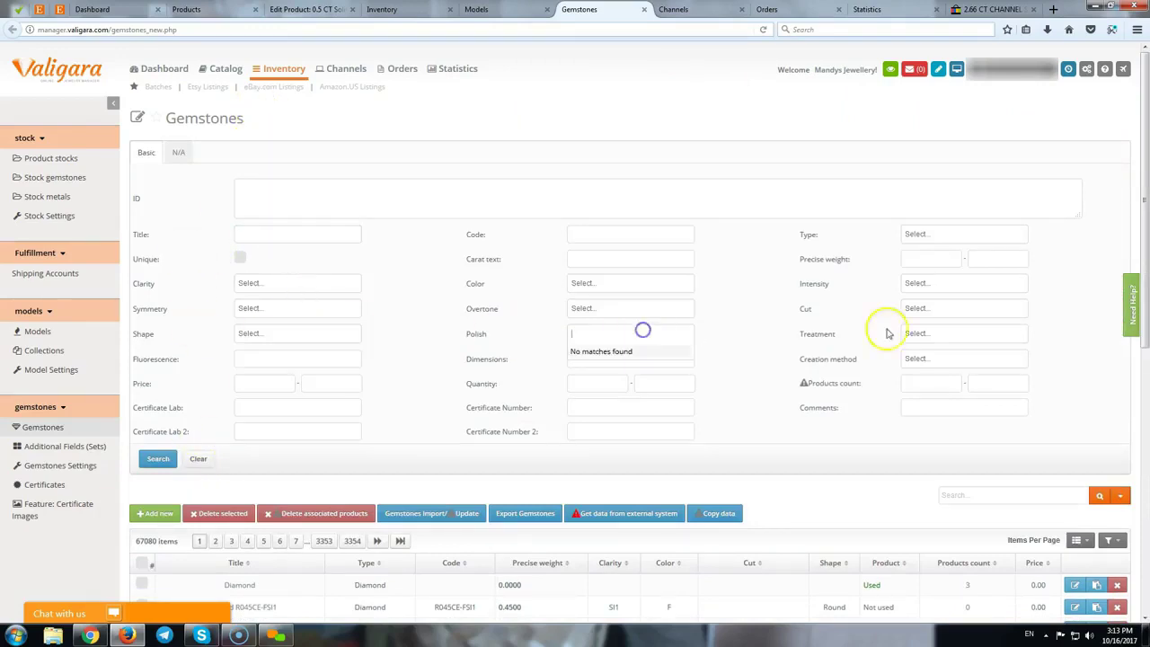
left_click(907, 330)
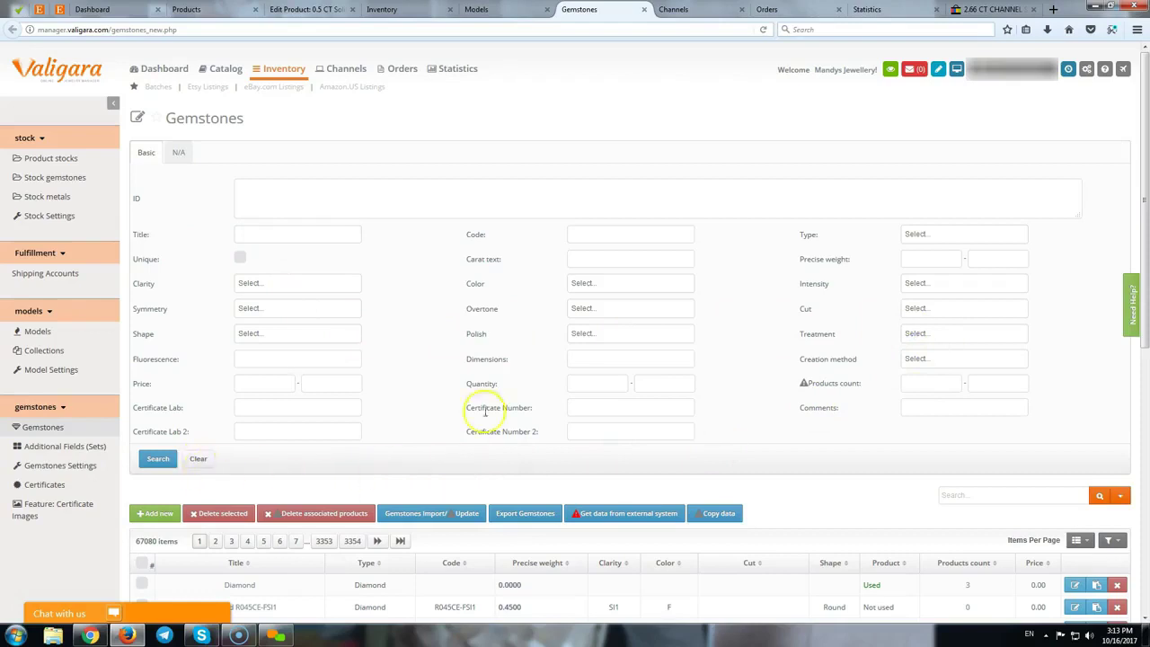
left_click(83, 427)
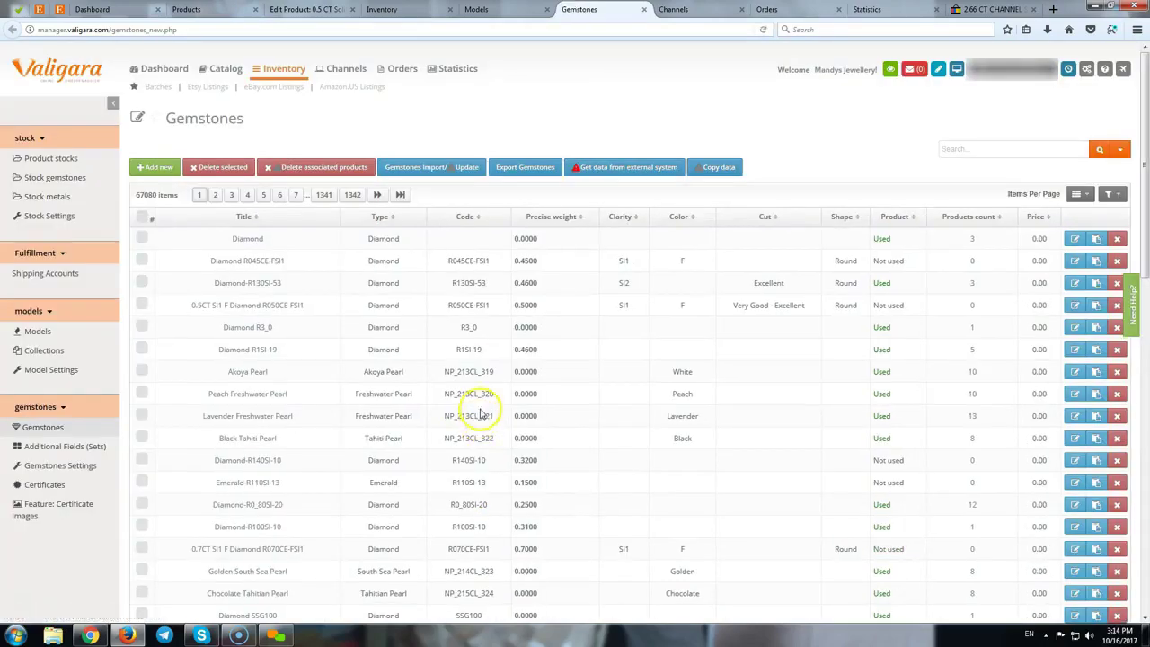
Step: Highlight the 67080 total and order Gemstones by product count, led by DMND-ACCENTS-0.01 (3182)
double_click(150, 195)
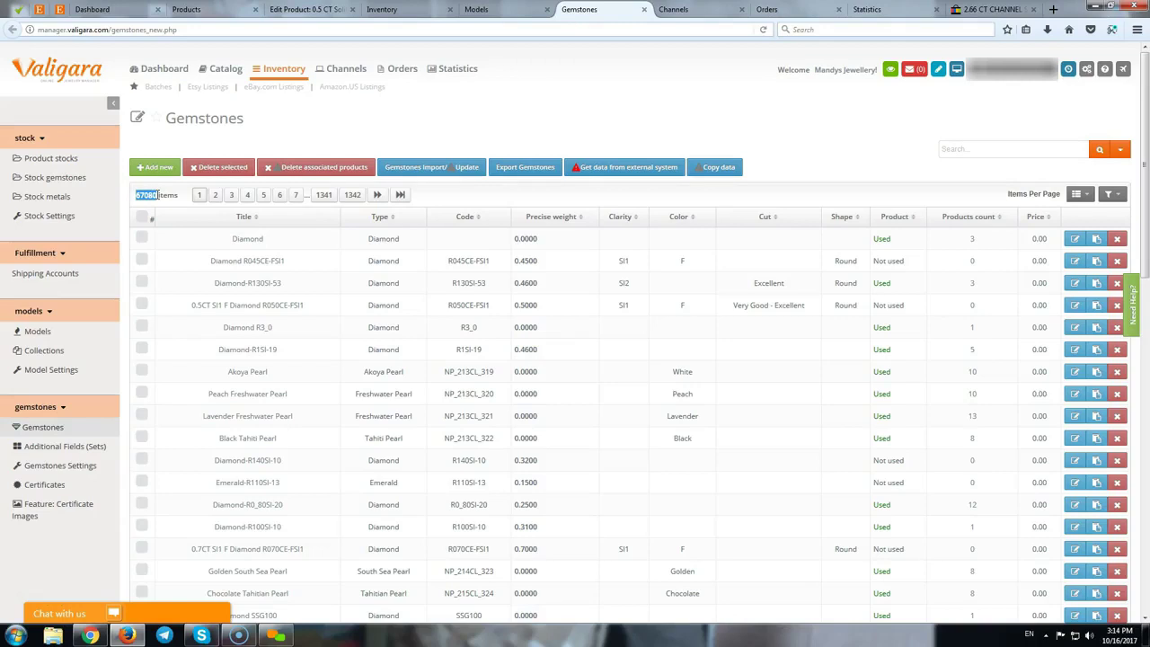
left_click(989, 221)
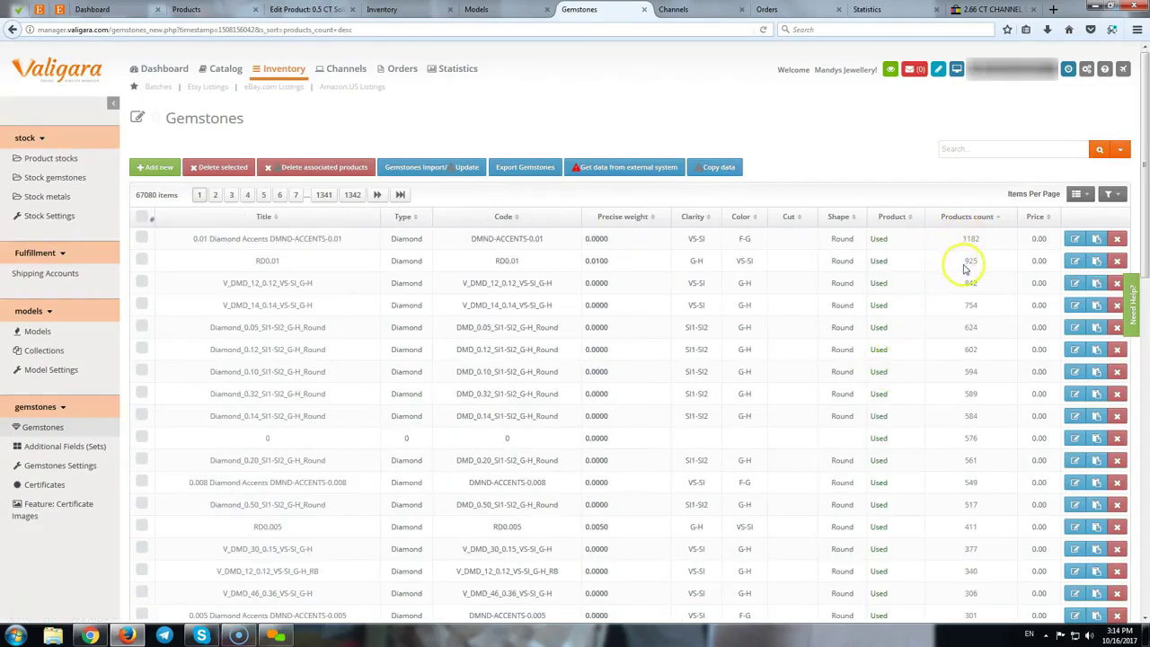
left_click_drag(963, 261, 993, 266)
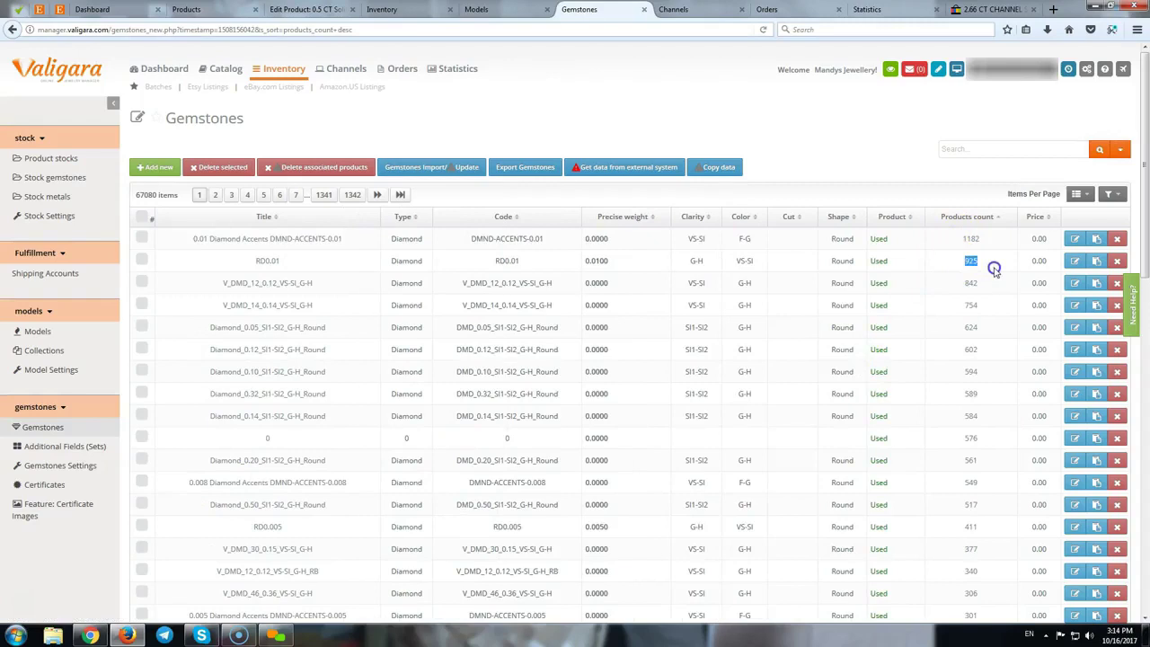
double_click(971, 483)
scroll(958, 547, "down", 2)
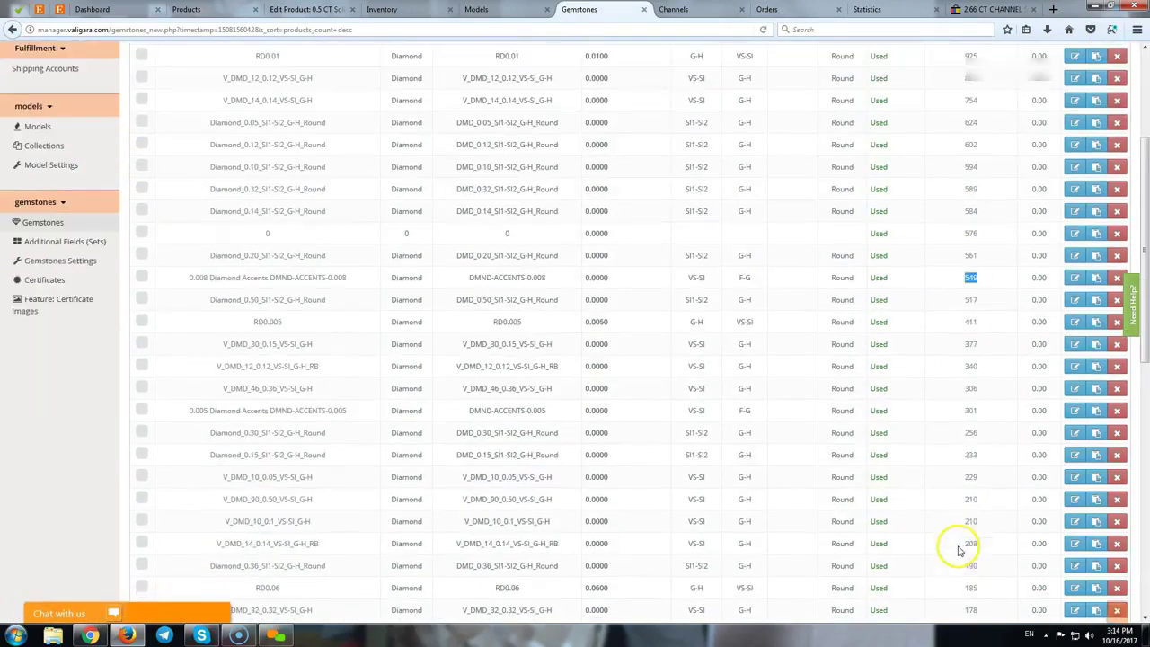
left_click_drag(959, 566, 995, 577)
scroll(995, 578, "up", 2)
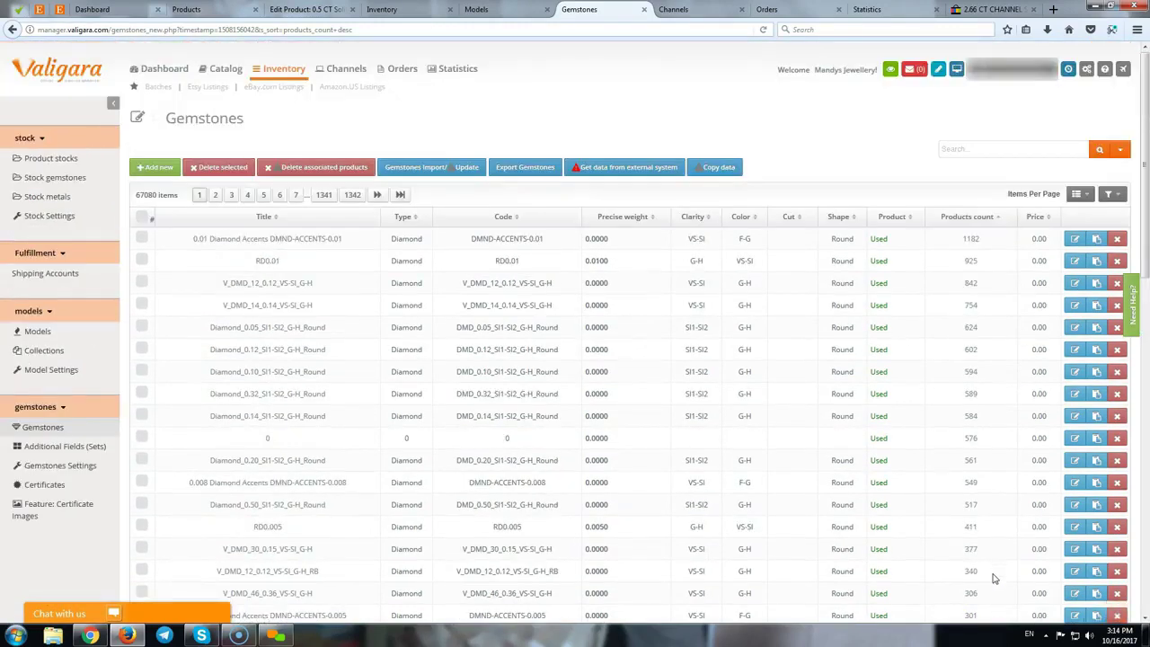
left_click(994, 578)
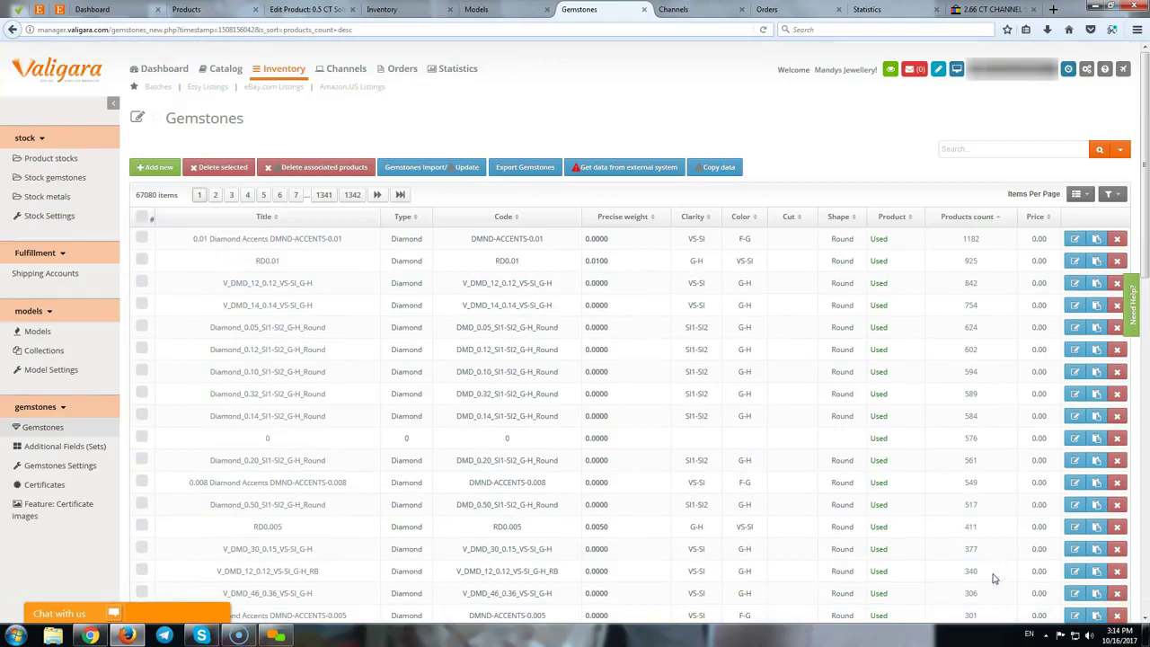